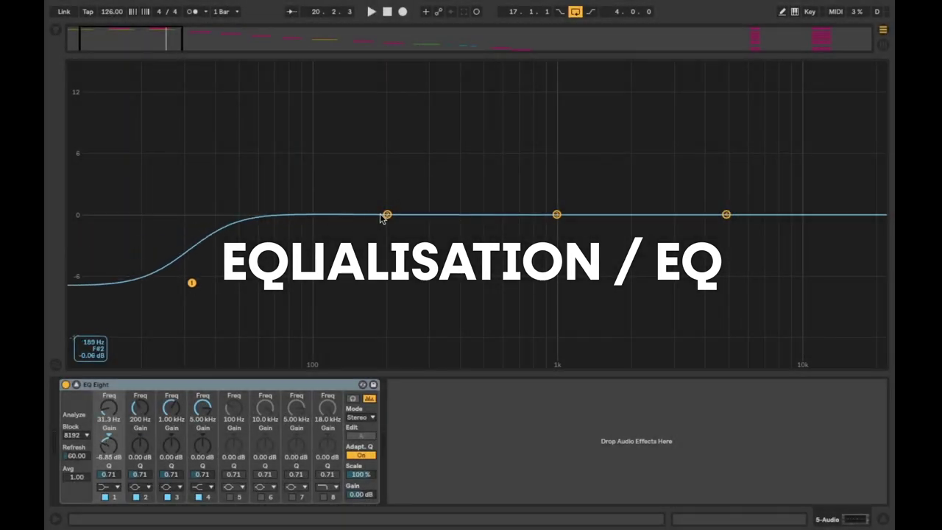
Boost 108 Hz, lift the 4.84 kHz shelf, add band 5 at 259 Hz, and widen the 1 kHz dip.
left_click_drag(384, 215, 323, 196)
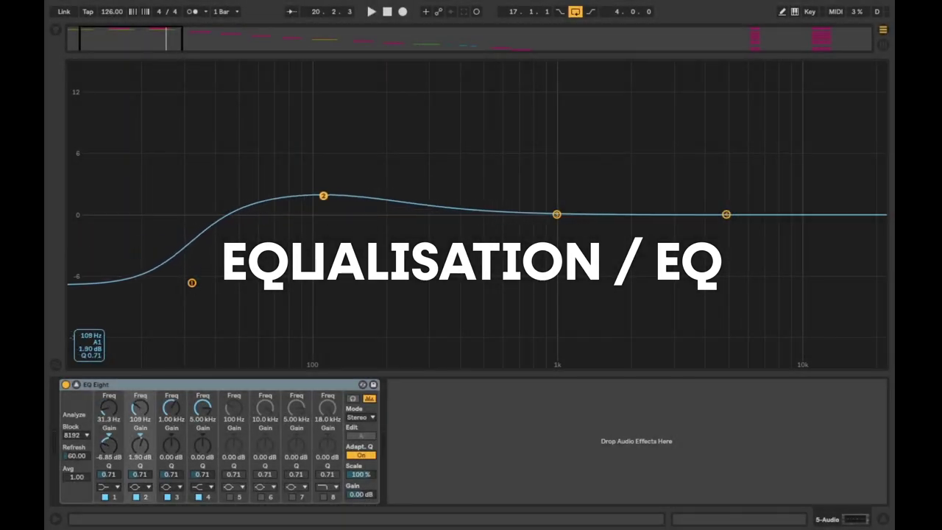
left_click_drag(557, 215, 557, 238)
left_click_drag(727, 215, 724, 185)
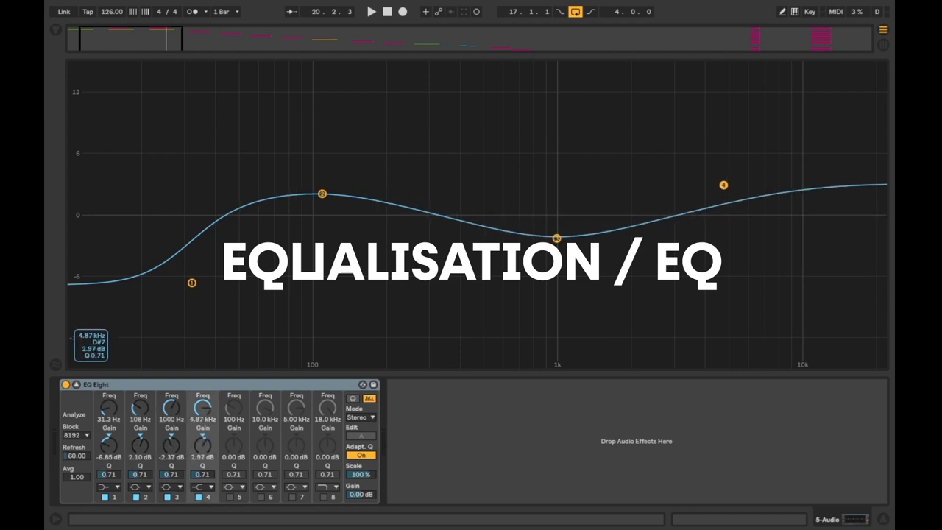
left_click(230, 497)
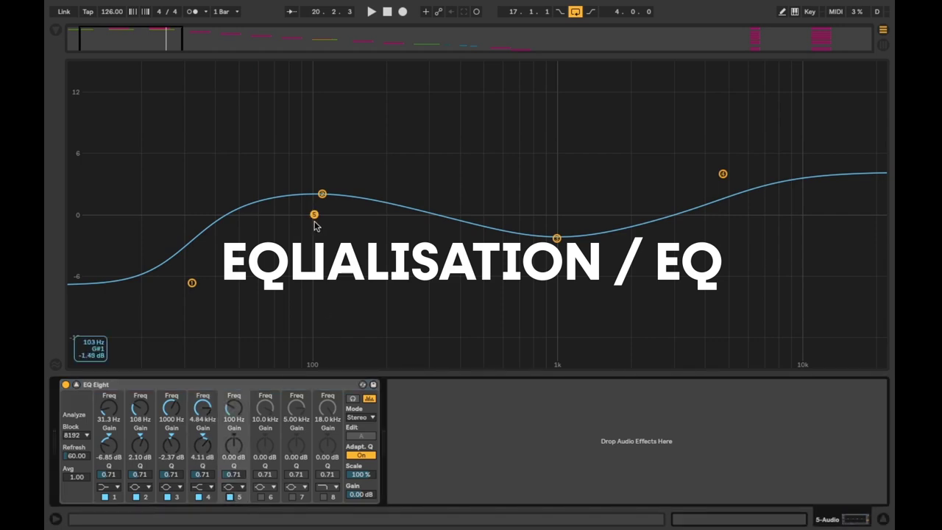
left_click_drag(314, 220, 412, 181)
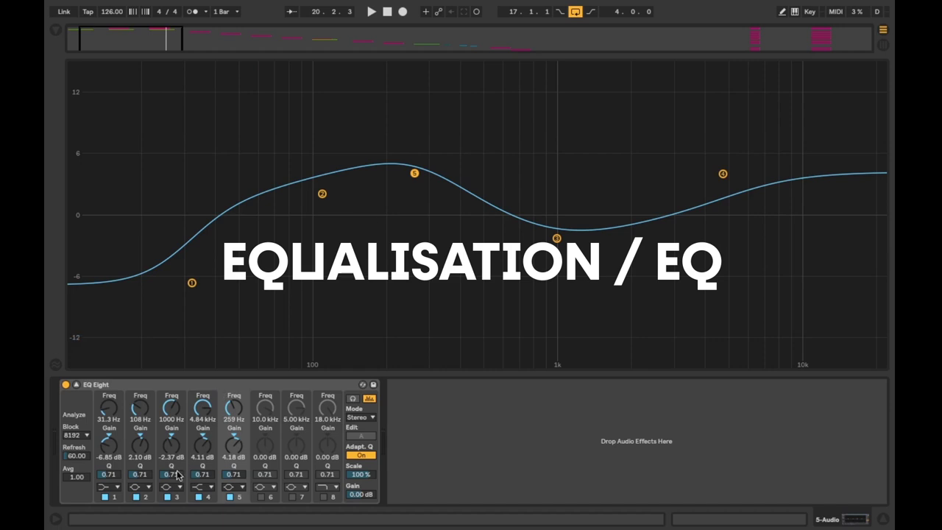
left_click_drag(171, 474, 171, 505)
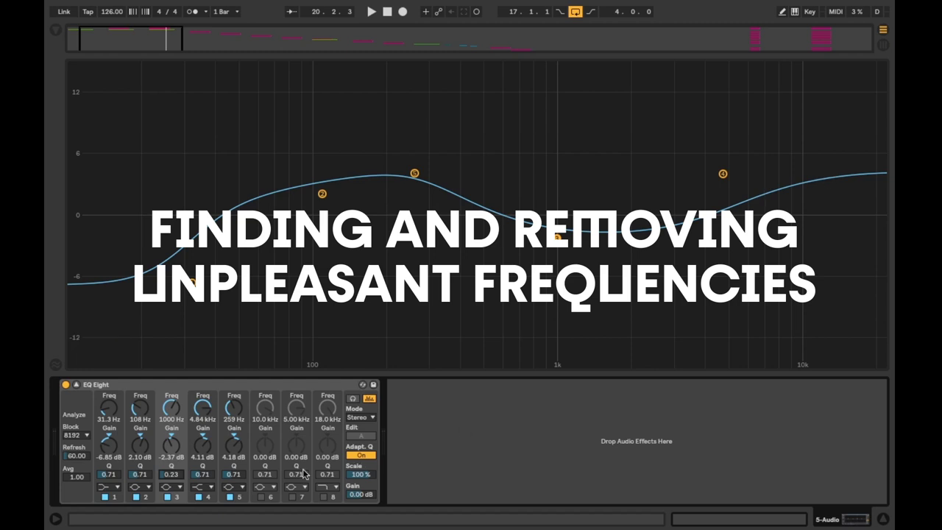
Enable EQ band 6, start the Synth clip playing, and expand EQ Eight to full size.
left_click(266, 497)
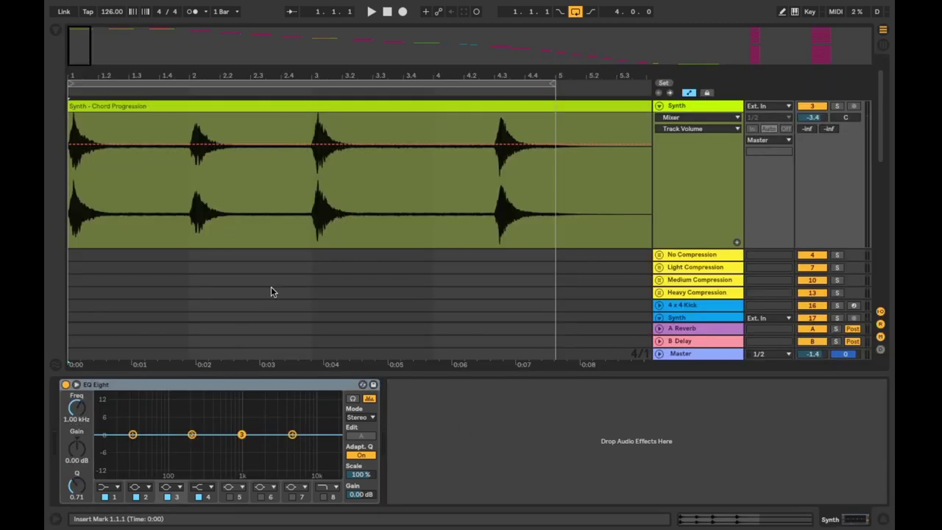
key("space")
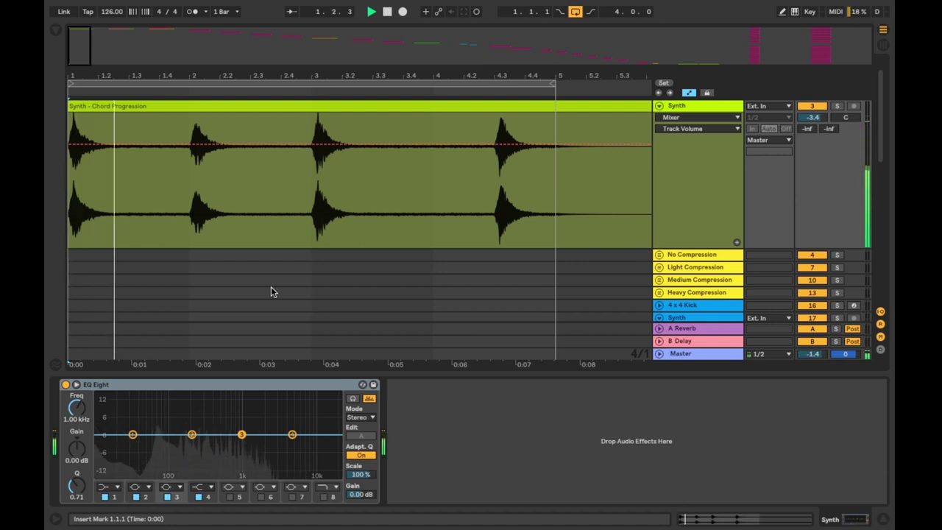
left_click(76, 385)
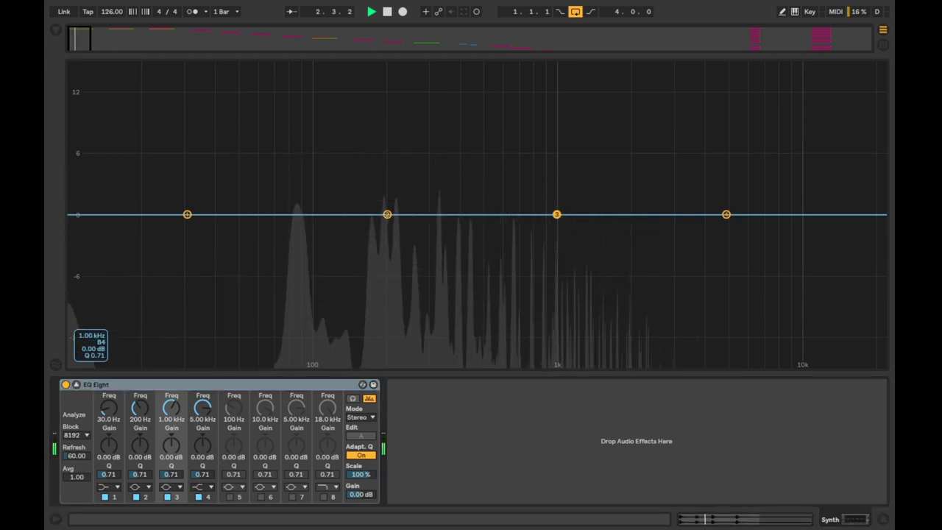
Sweep a narrow Q 18 boost on band 3 to find the harsh tone, then cut it to -10.7 dB.
left_click_drag(557, 214, 555, 136)
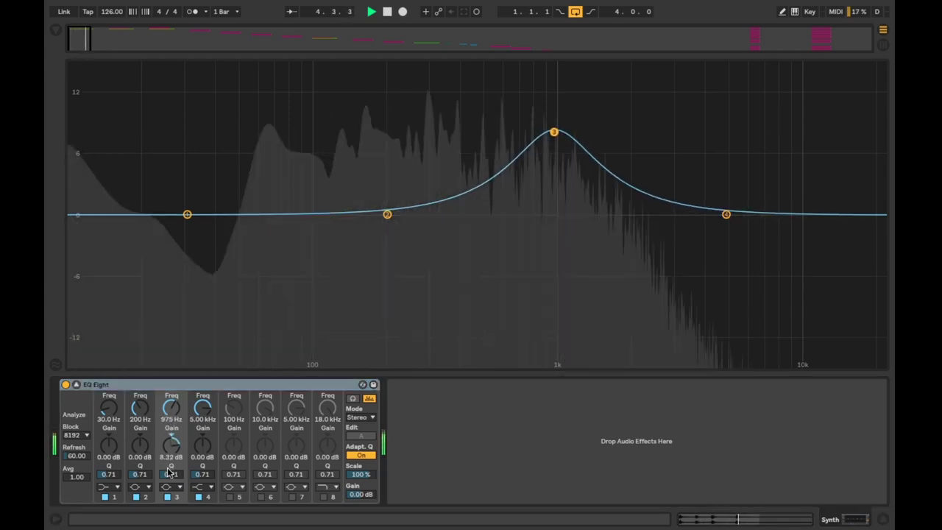
left_click_drag(170, 474, 171, 413)
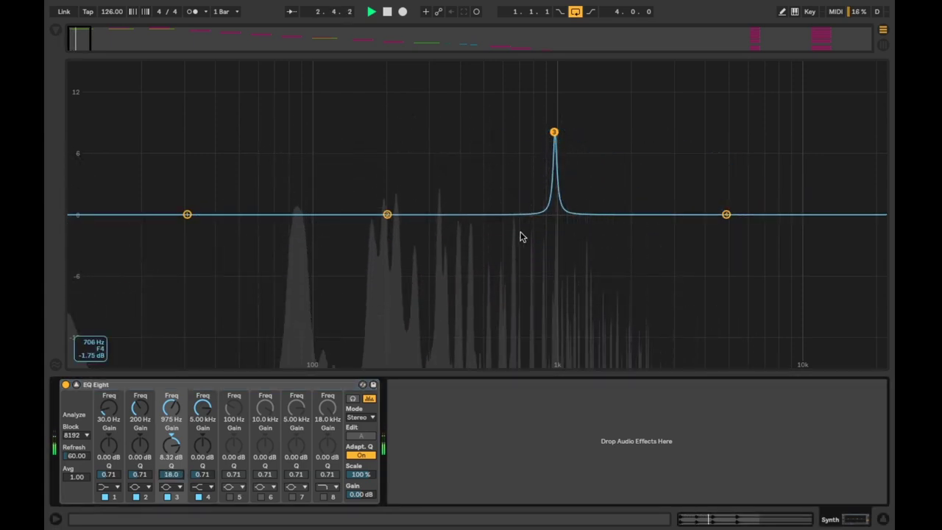
left_click_drag(554, 132, 559, 87)
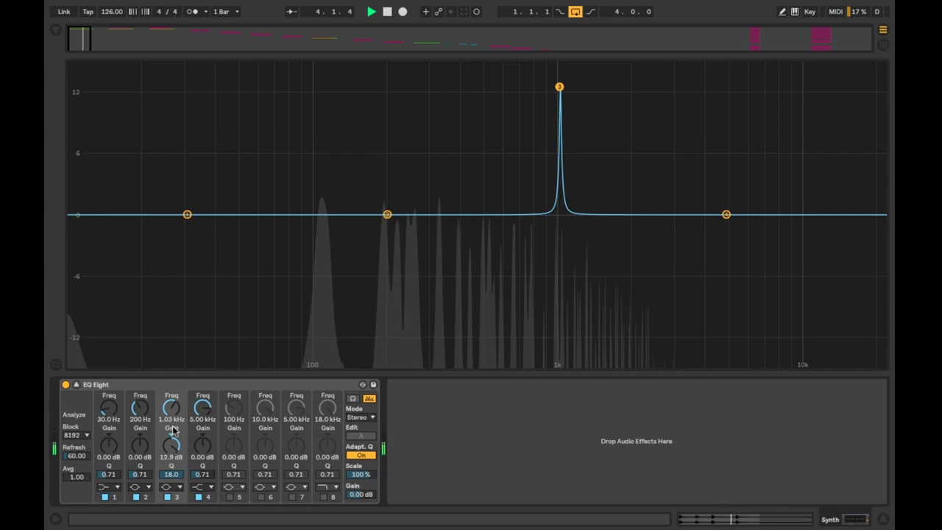
left_click_drag(173, 448, 173, 506)
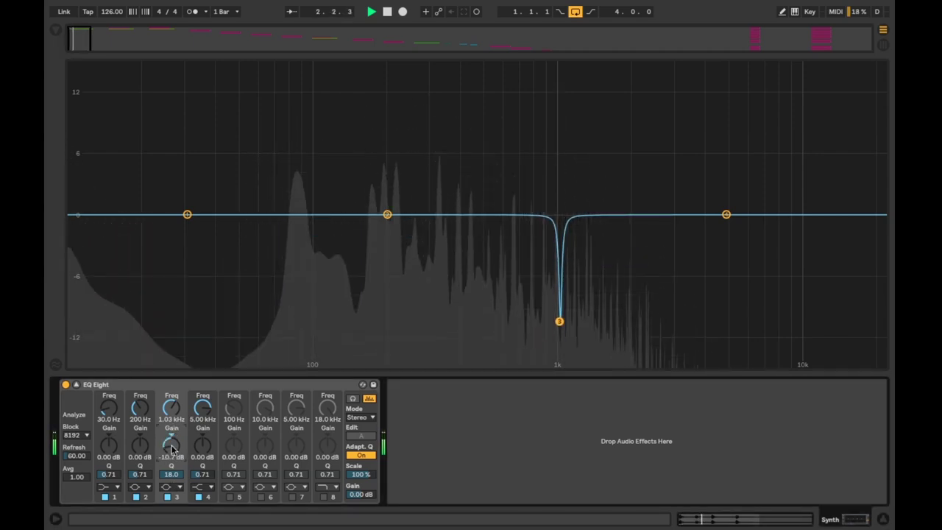
Enable band 5, boost and sweep it to 1.53 kHz at Q 18, then cut it to -9.76 dB.
left_click(229, 497)
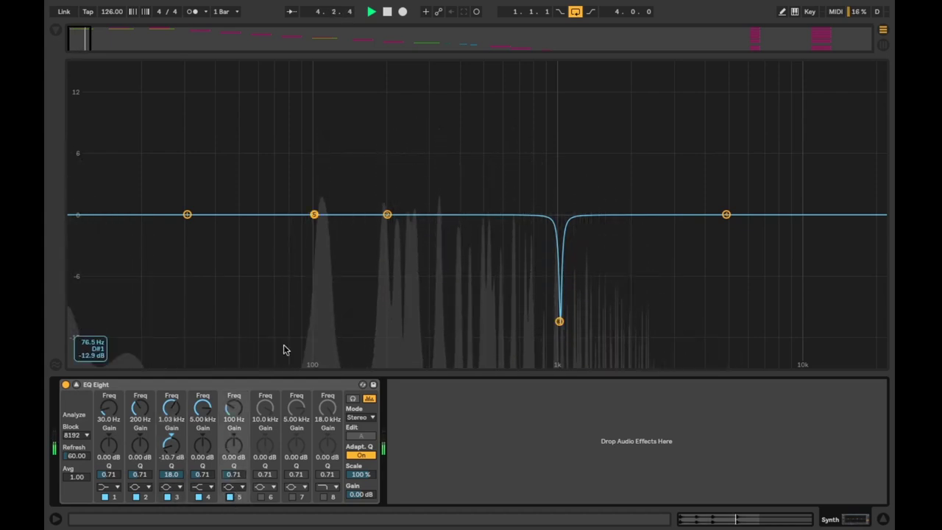
left_click_drag(314, 214, 312, 110)
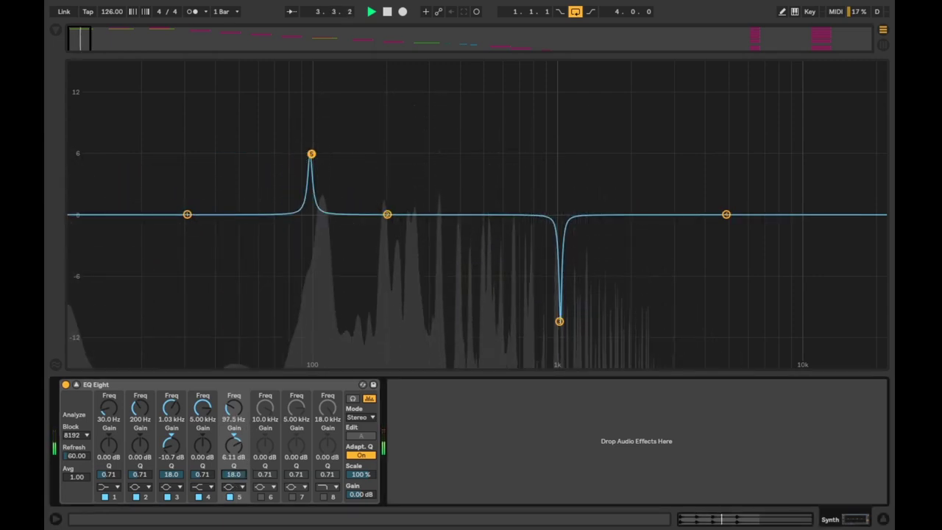
left_click_drag(312, 155, 602, 111)
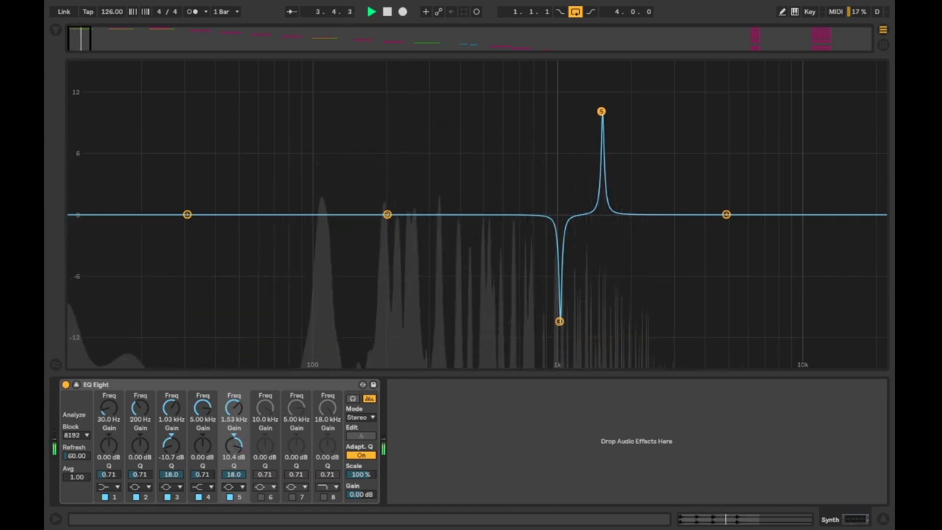
left_click_drag(236, 440, 235, 495)
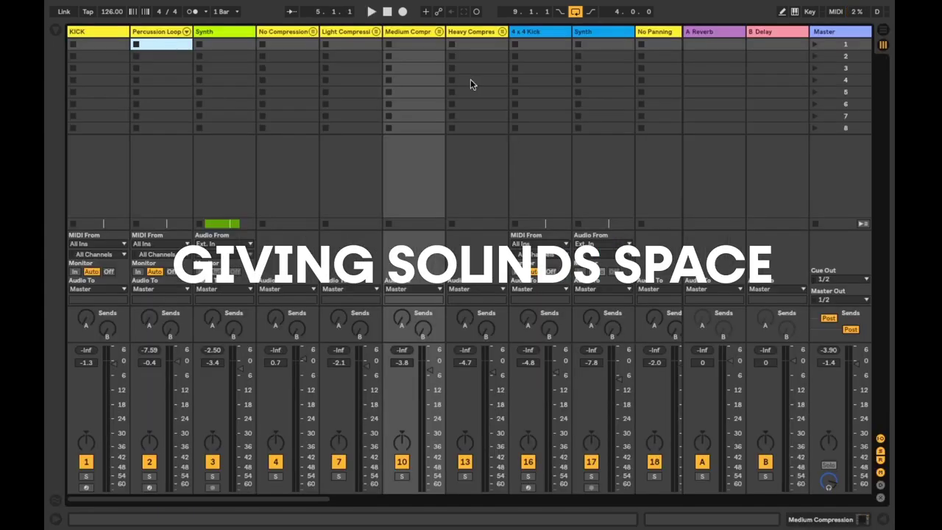
Unfold Percussion Loop, solo Snare 4, and open the group's EQ Eight while auditioning playback.
left_click(185, 32)
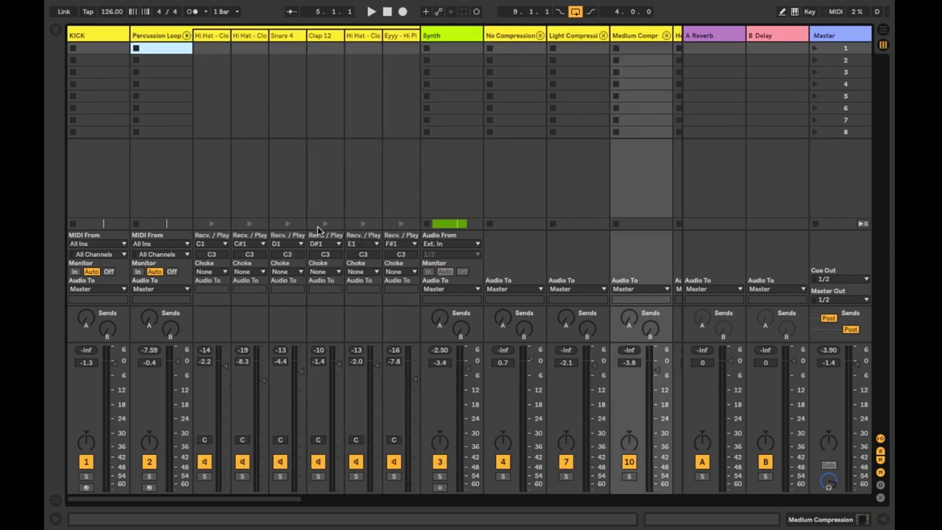
left_click(279, 476)
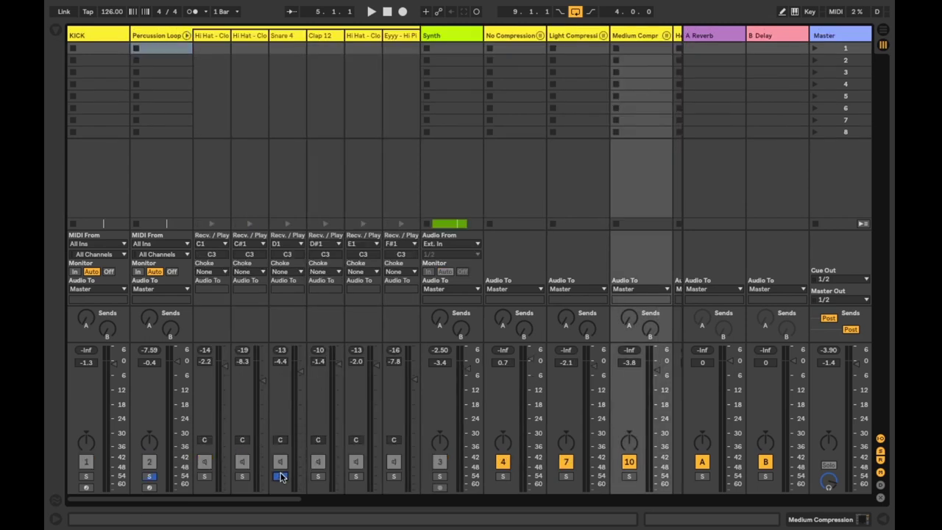
left_click(168, 32)
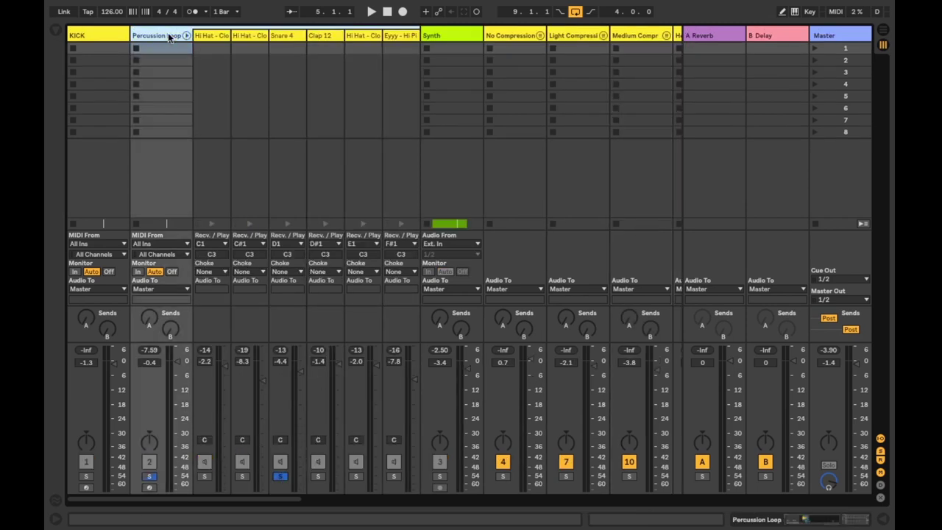
double_click(168, 33)
key("space")
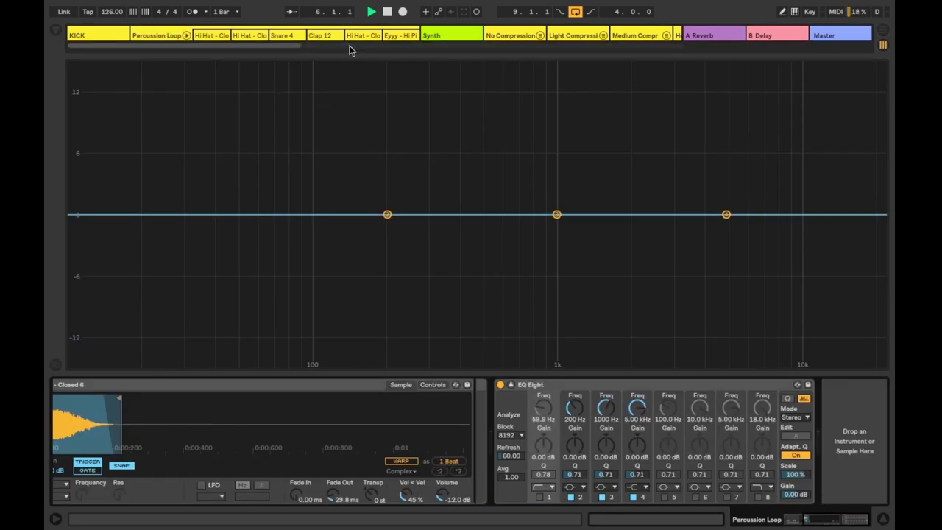
key("Tab")
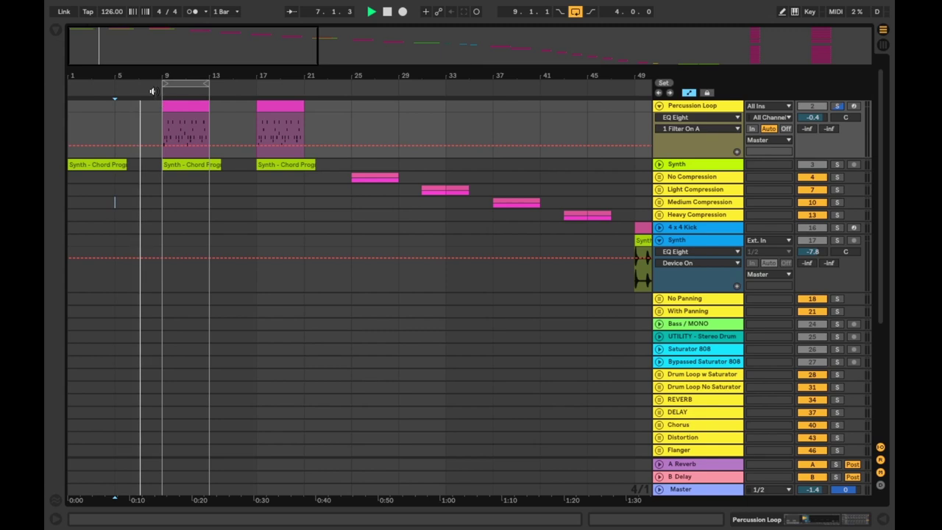
key("Tab")
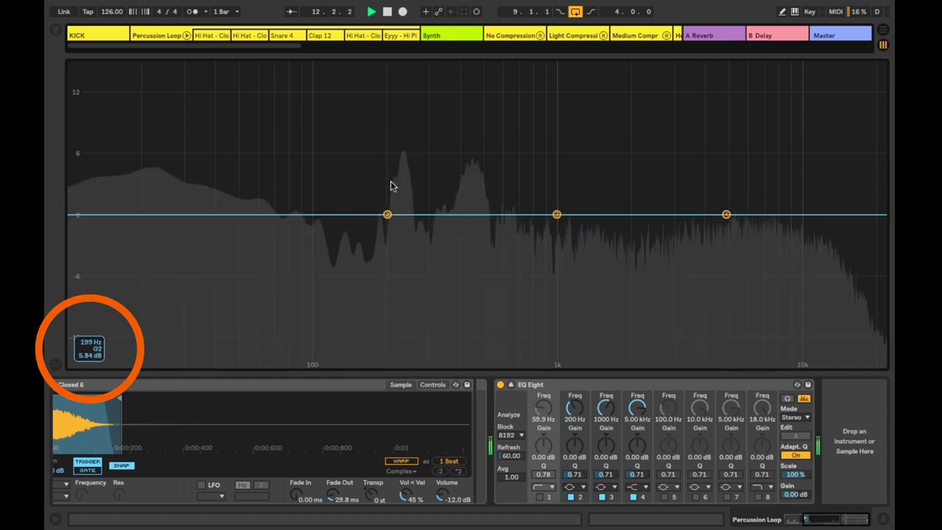
key("space")
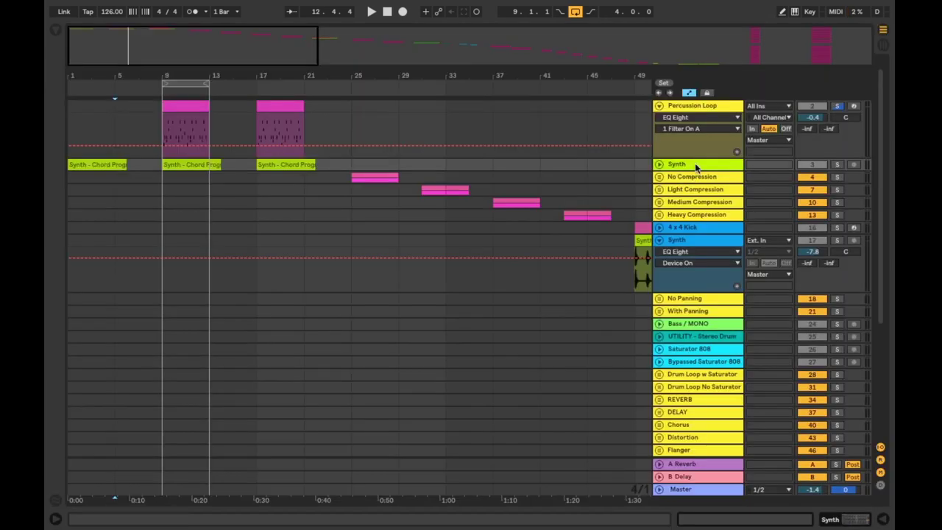
Give the Synth EQ band 2 a narrow dip near 240 Hz, about -3.91 dB, and play it back.
double_click(695, 167)
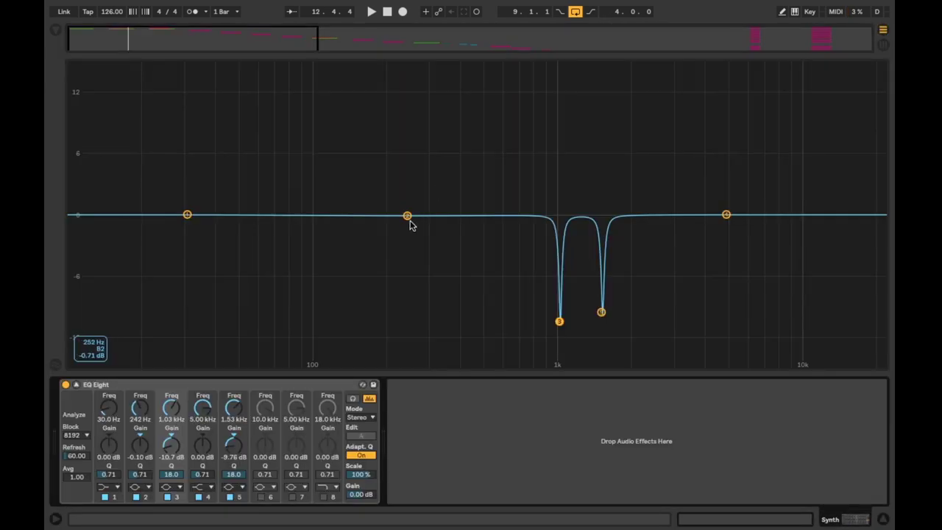
left_click_drag(407, 217, 402, 214)
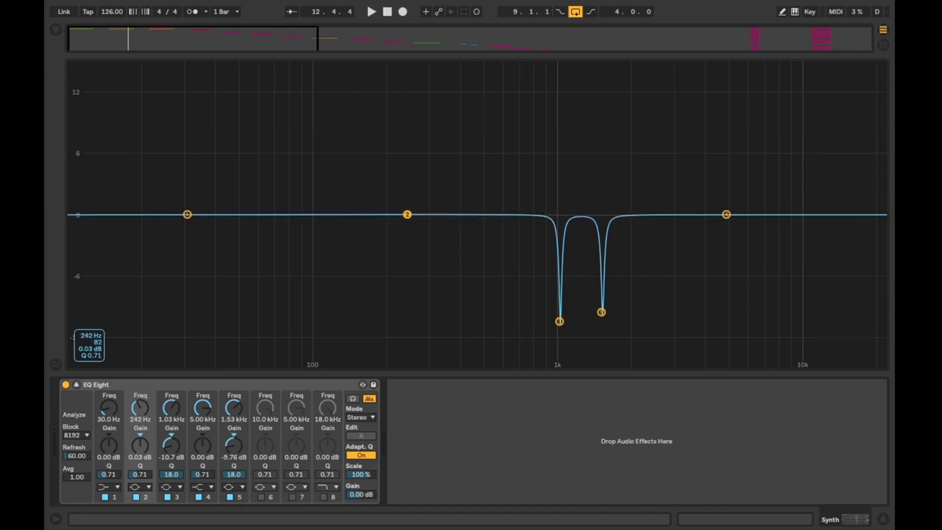
left_click_drag(407, 214, 407, 244)
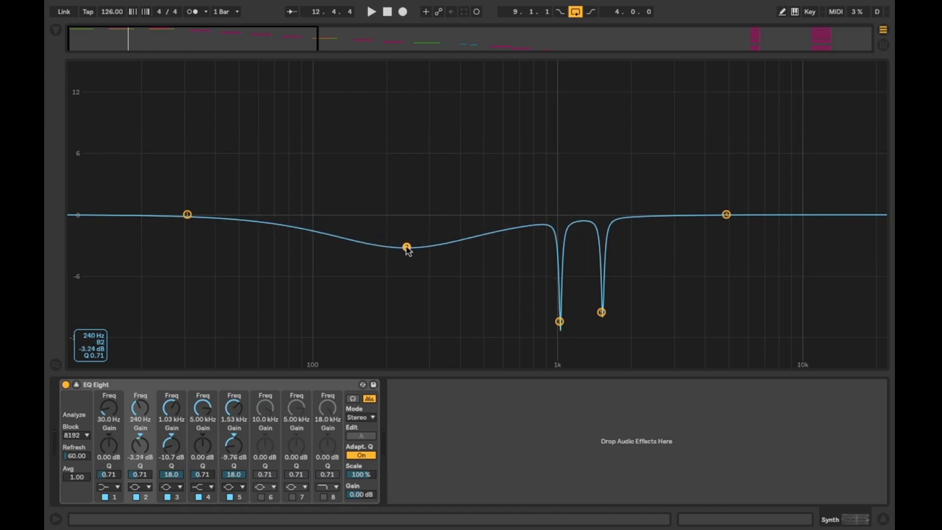
left_click_drag(145, 479, 145, 446)
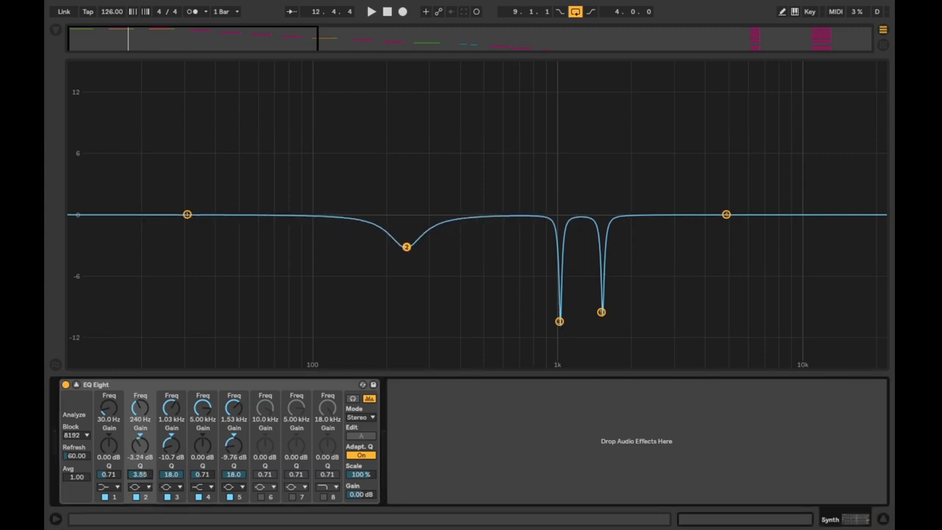
left_click_drag(404, 250, 406, 254)
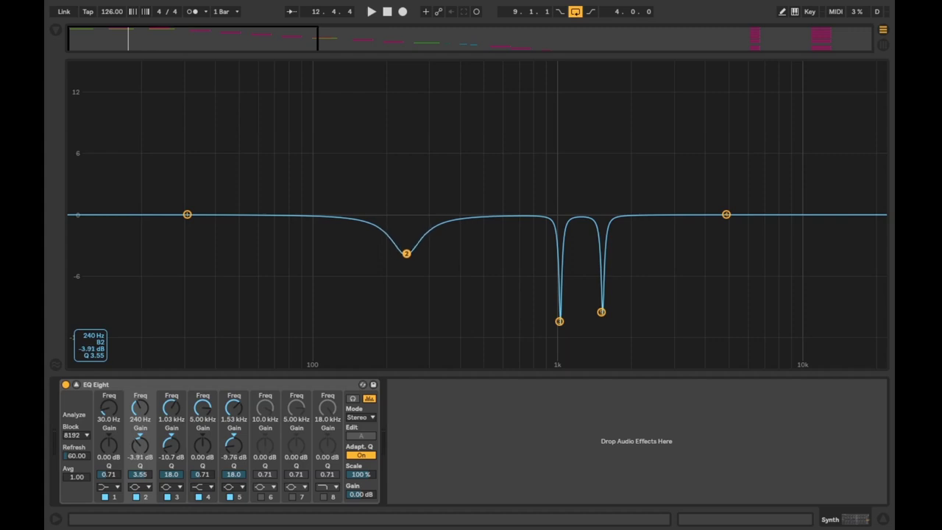
key("space")
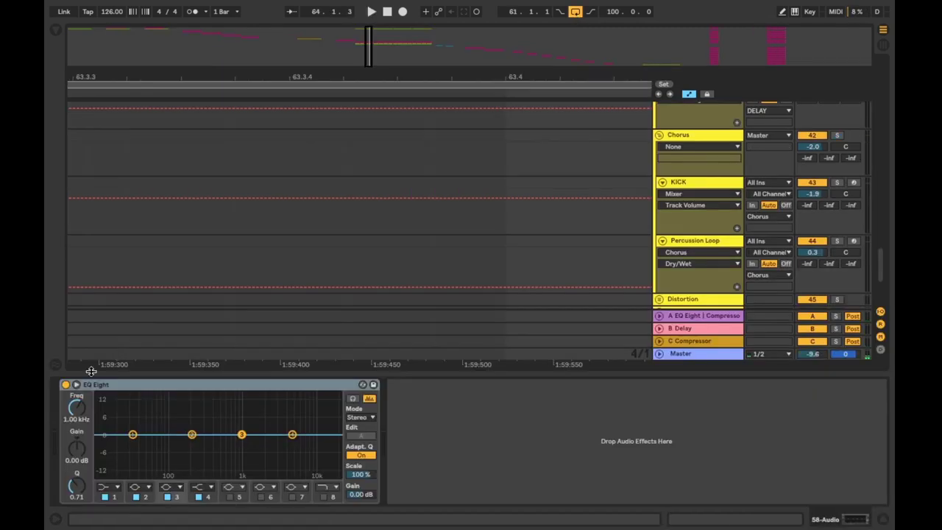
Make EQ band 1 a Low Cut at about 61 Hz and return to the arrangement.
left_click(77, 385)
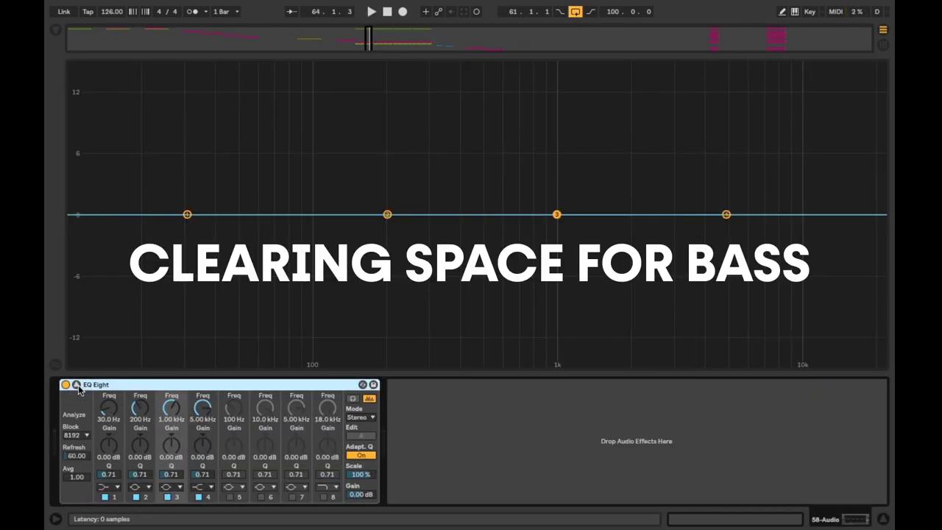
left_click(112, 487)
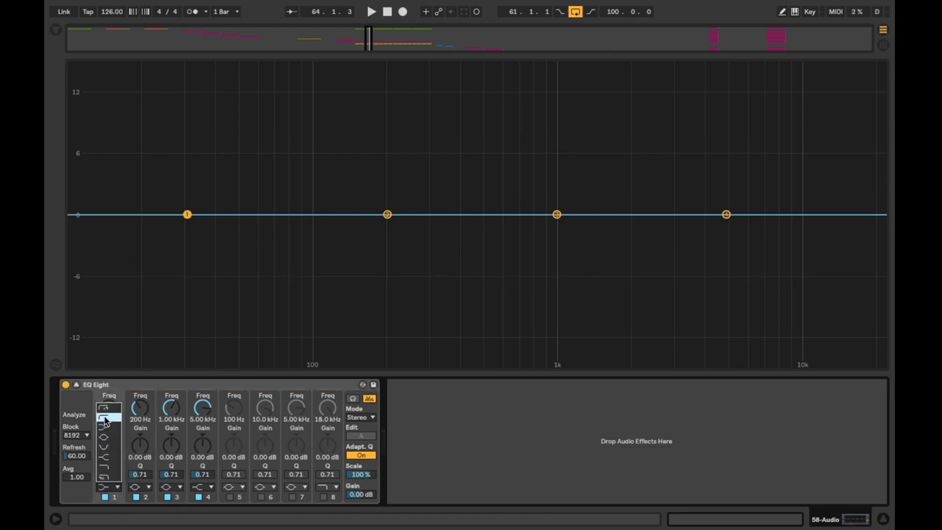
left_click(105, 422)
mouse_move(106, 421)
left_mouse_down()
mouse_move(105, 409)
mouse_move(105, 433)
left_mouse_up()
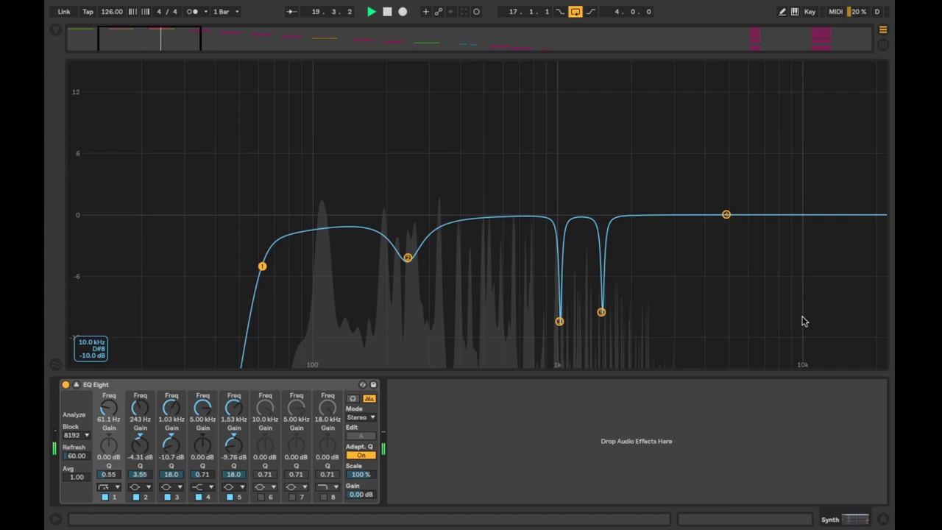
left_click(880, 516)
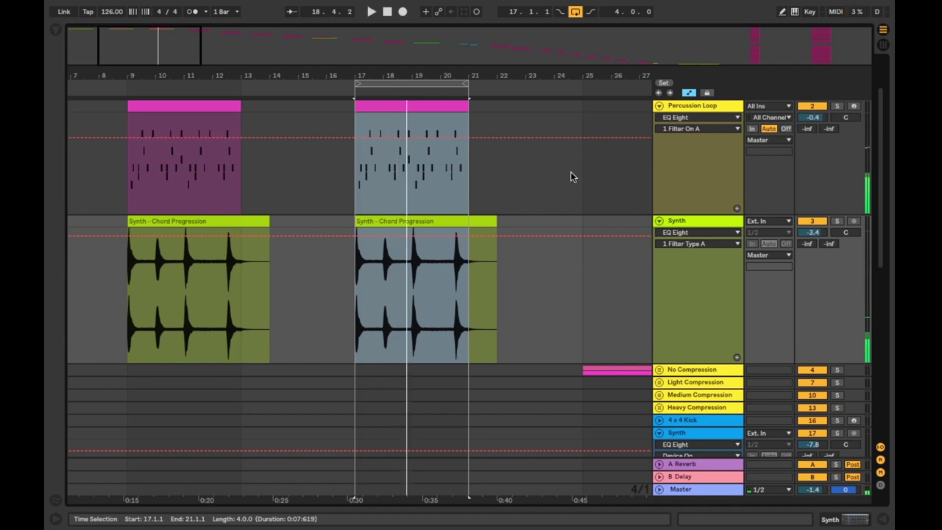
scroll(571, 177, "up", 2)
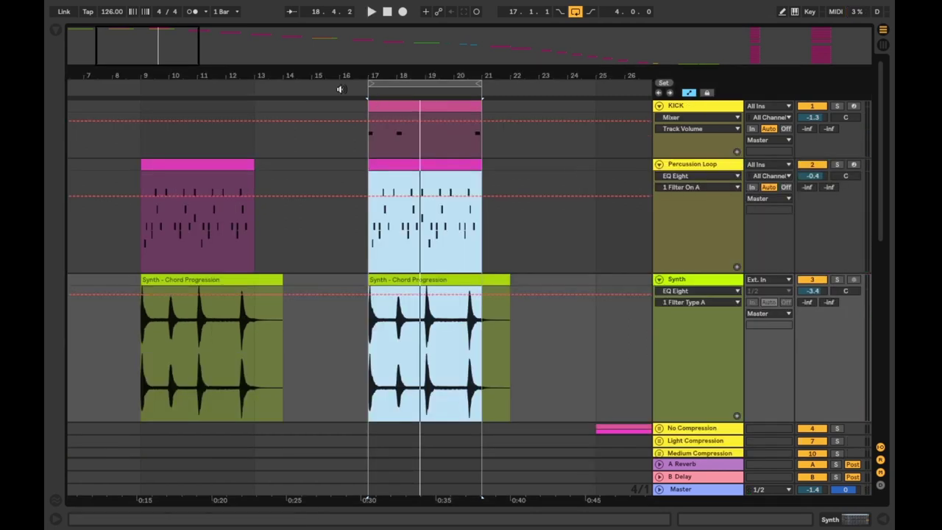
Move the start position to bar 16 and switch looping off.
left_click(340, 89)
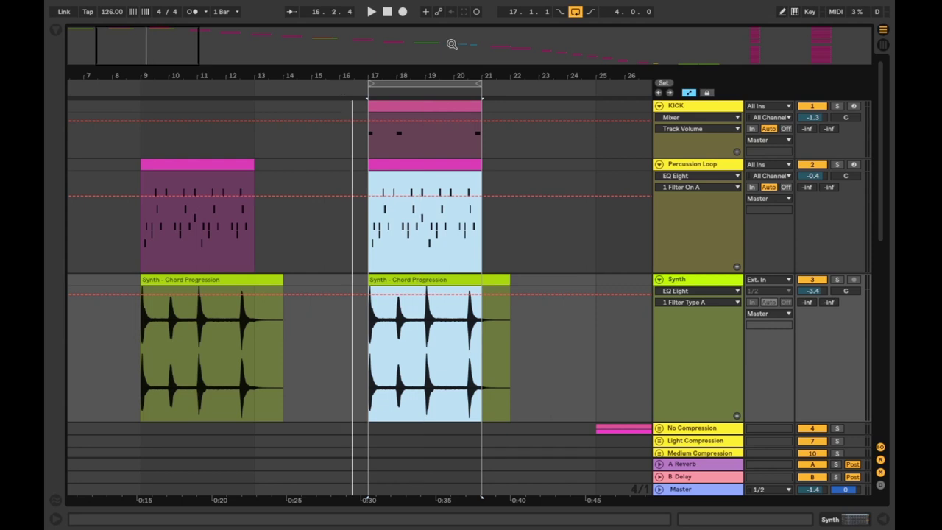
key("ctrl+l")
left_click(341, 89)
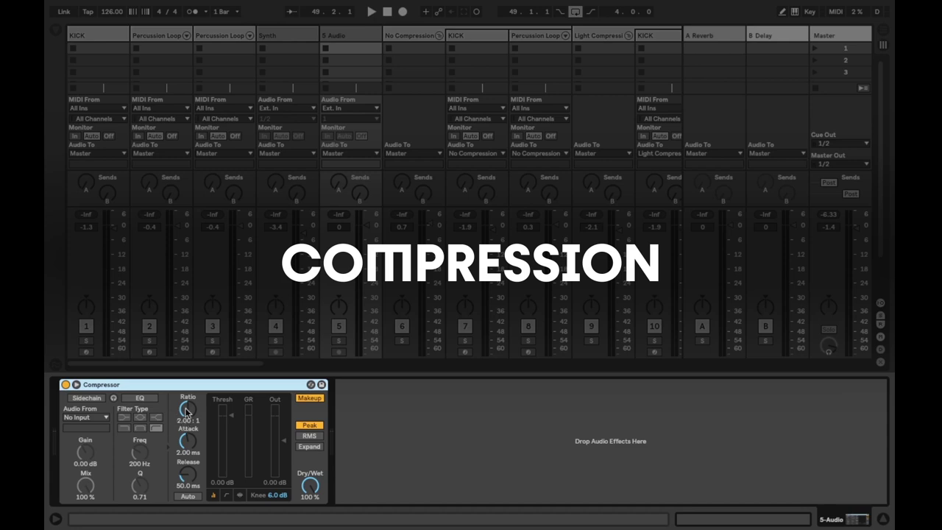
left_click_drag(187, 412, 187, 403)
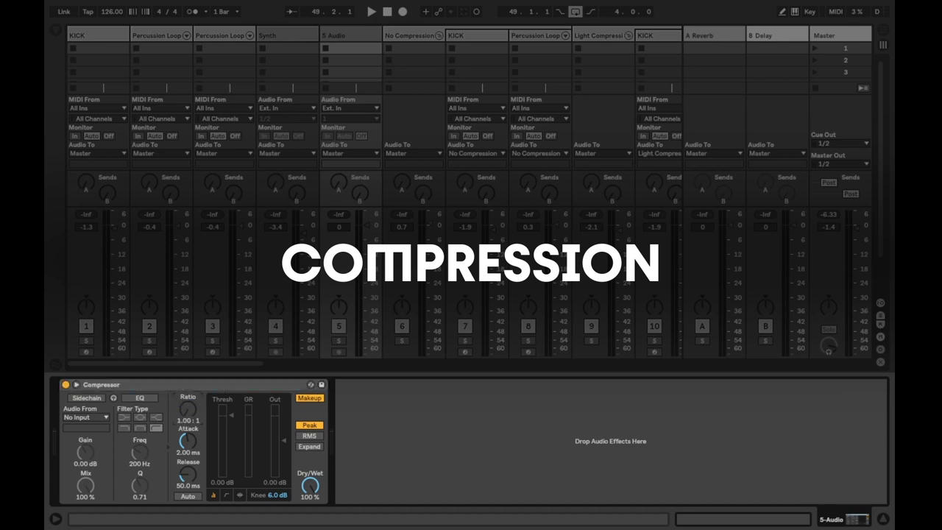
left_click_drag(188, 409, 188, 394)
left_click_drag(187, 408, 187, 420)
left_click_drag(225, 414, 226, 448)
left_click_drag(190, 442, 187, 383)
left_click_drag(188, 442, 188, 398)
left_click_drag(188, 475, 188, 430)
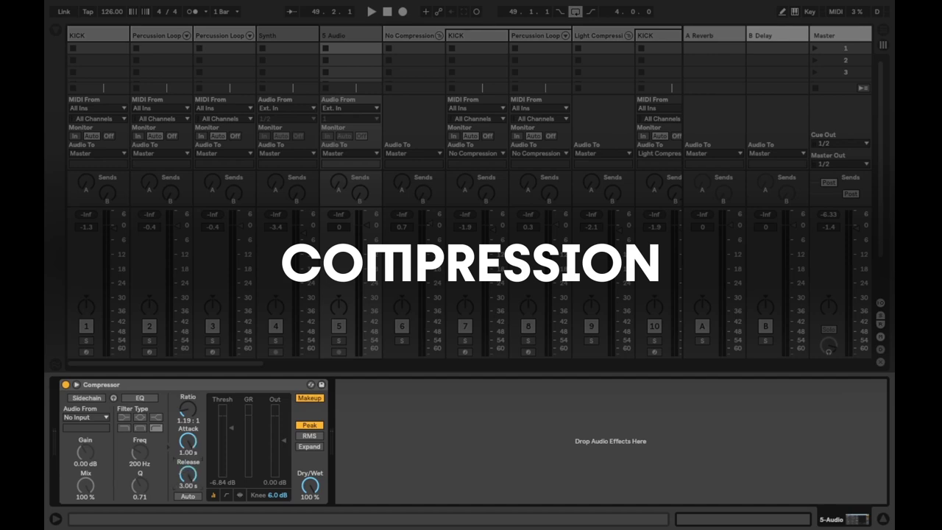
left_click_drag(187, 474, 188, 496)
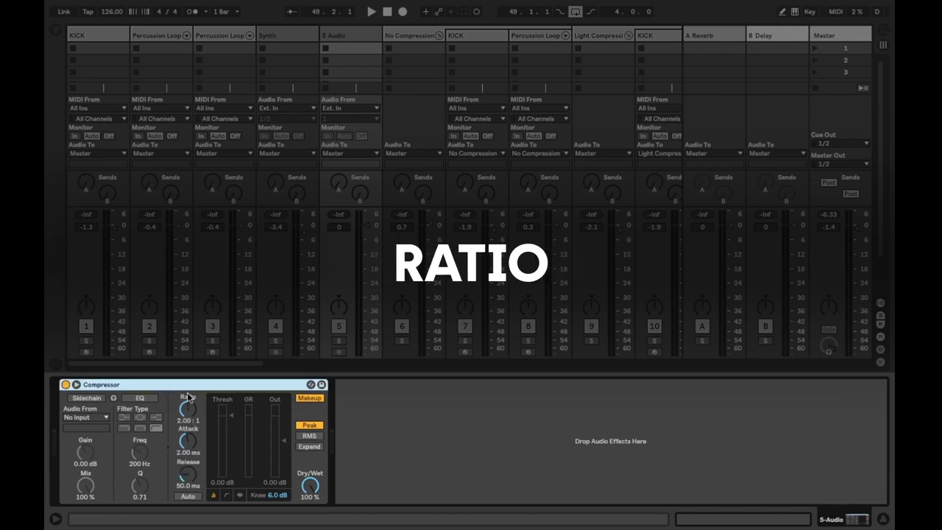
Bring the Compressor ratio down to 1.19:1 and lower the threshold to -6.84 dB.
left_click(186, 411)
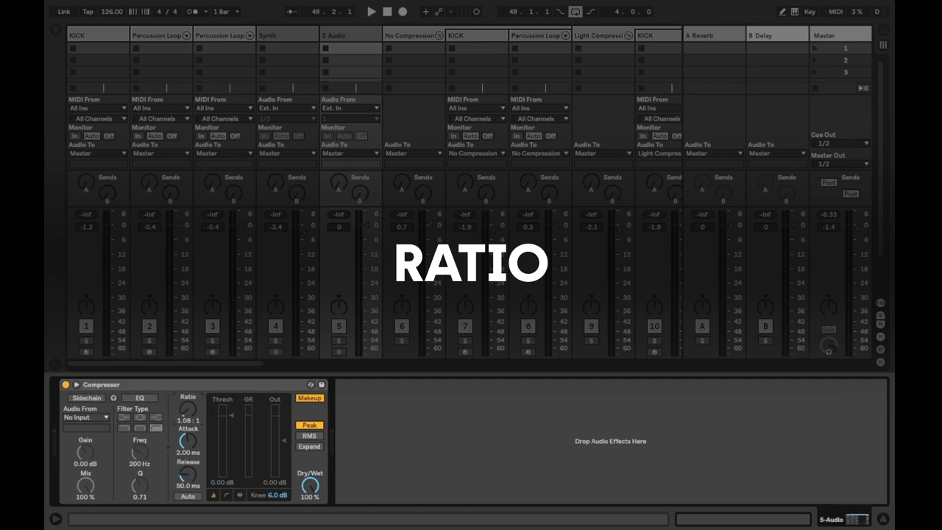
left_click_drag(188, 410, 187, 390)
left_click_drag(188, 410, 188, 442)
left_click_drag(224, 412, 225, 449)
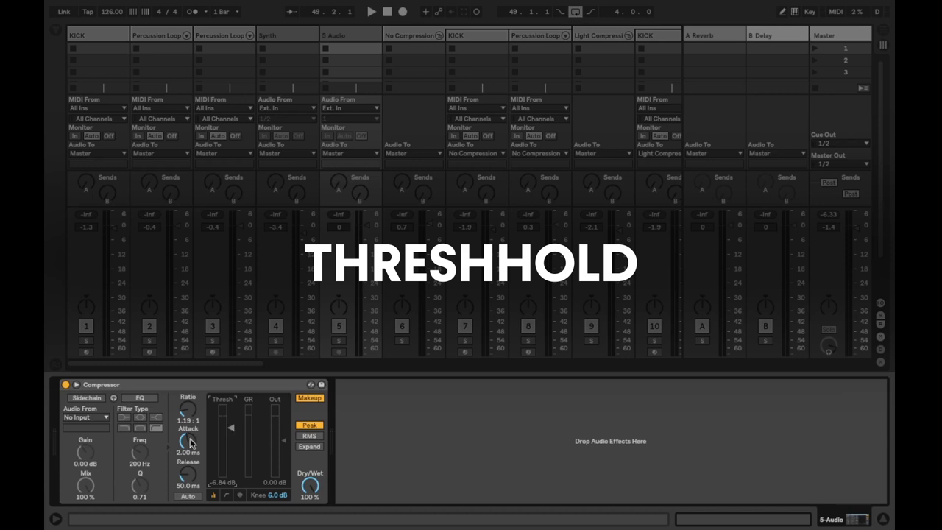
Adjust the attack, reset the Compressor, and set ratio 1.19:1 with threshold at 0 dB.
left_click_drag(190, 442, 190, 471)
left_click(77, 388)
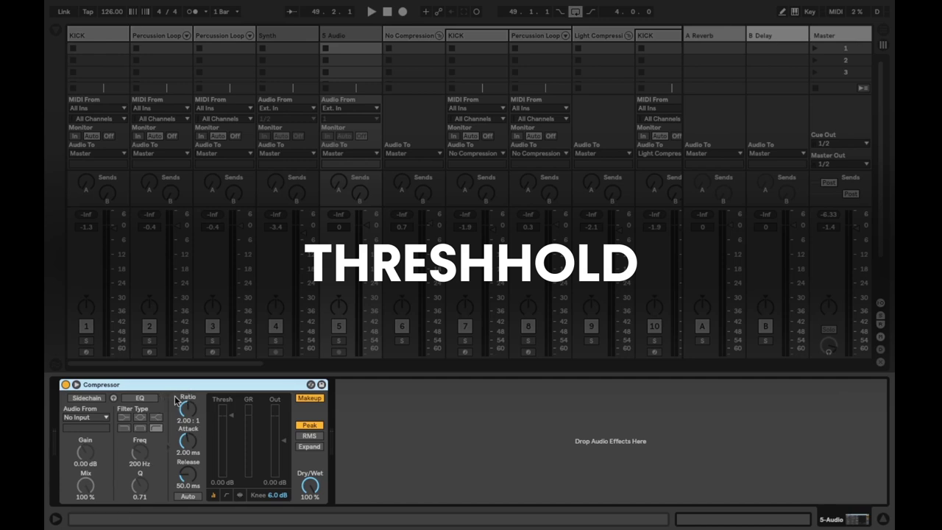
left_click_drag(187, 412, 188, 417)
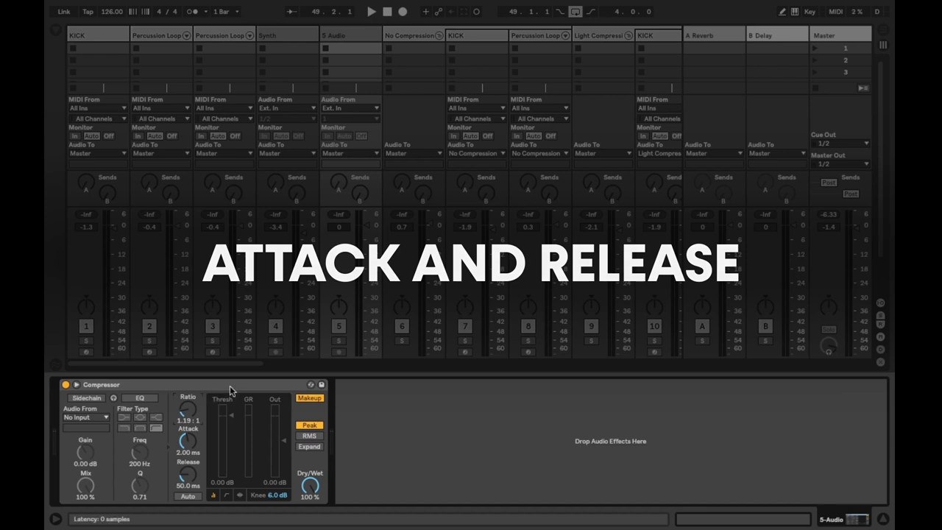
Pull the Compressor threshold down to -18.2 dB.
left_click_drag(228, 414, 227, 458)
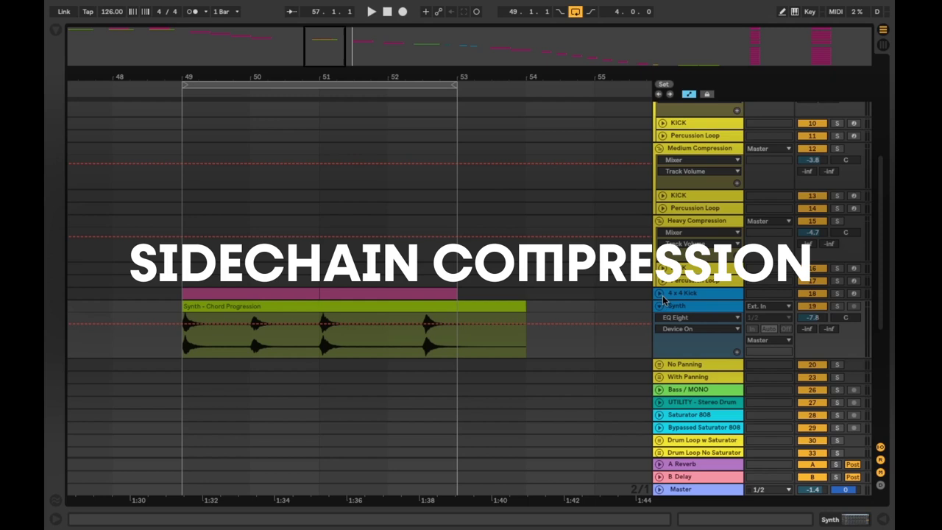
Drop a default Compressor from Audio Effects onto the Synth track, right after EQ Eight.
left_click(662, 297)
scroll(596, 335, "down", 3)
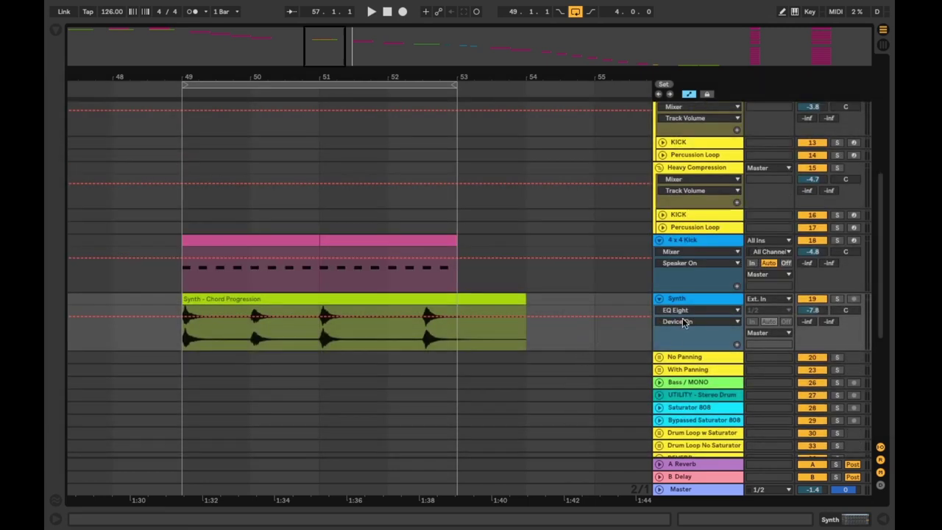
left_click(697, 300)
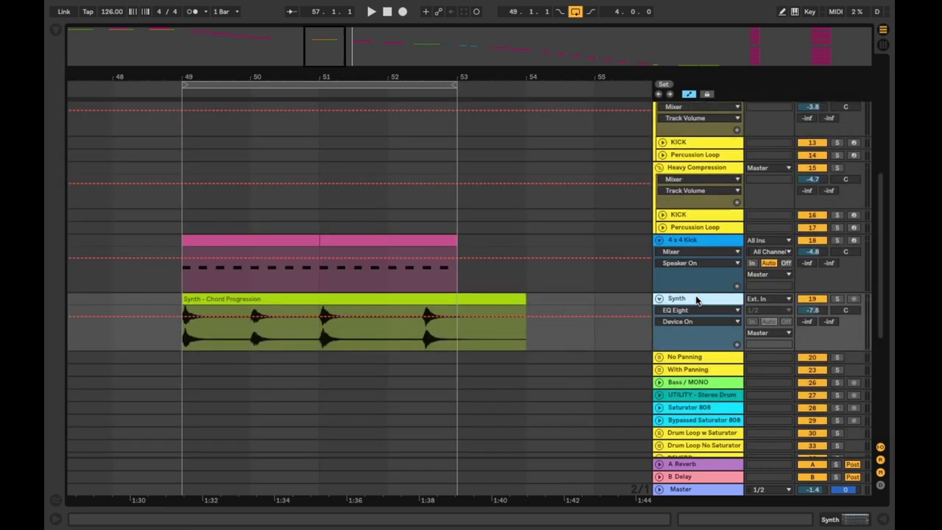
left_click(56, 32)
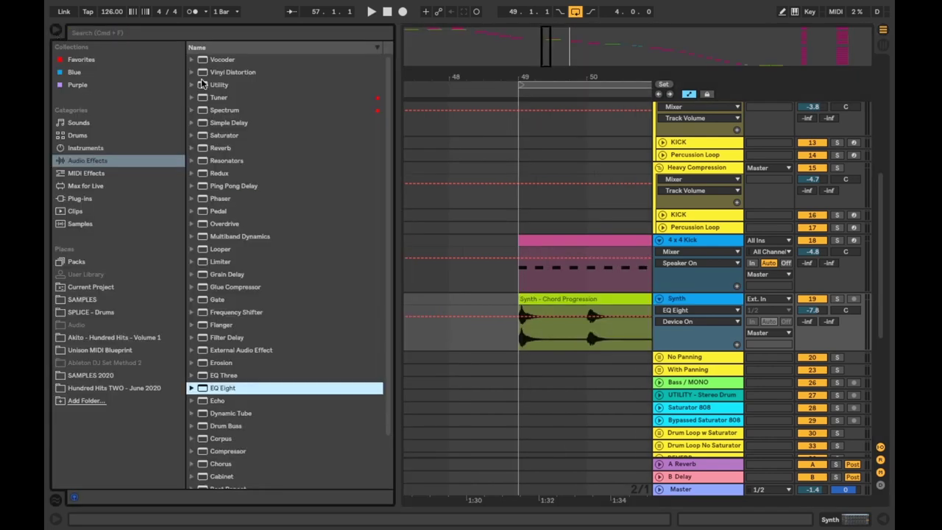
scroll(245, 167, "down", 3)
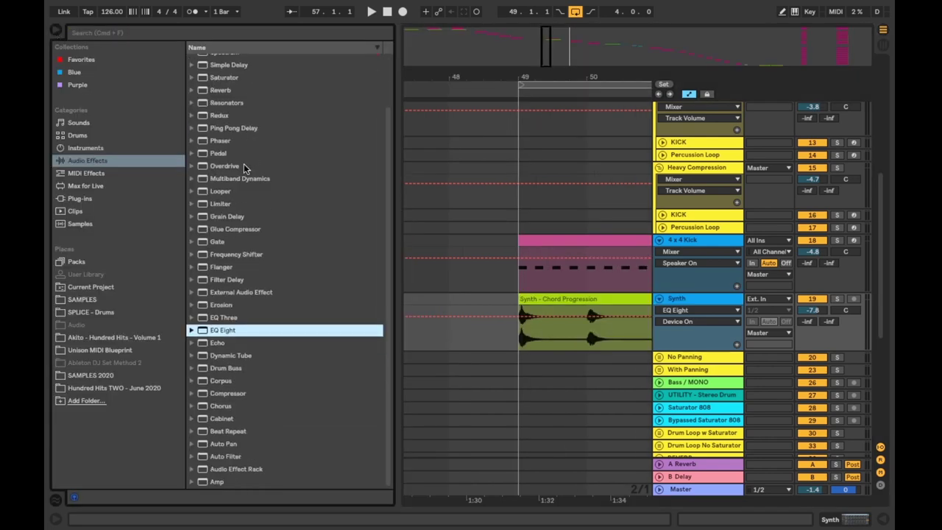
left_click(263, 393)
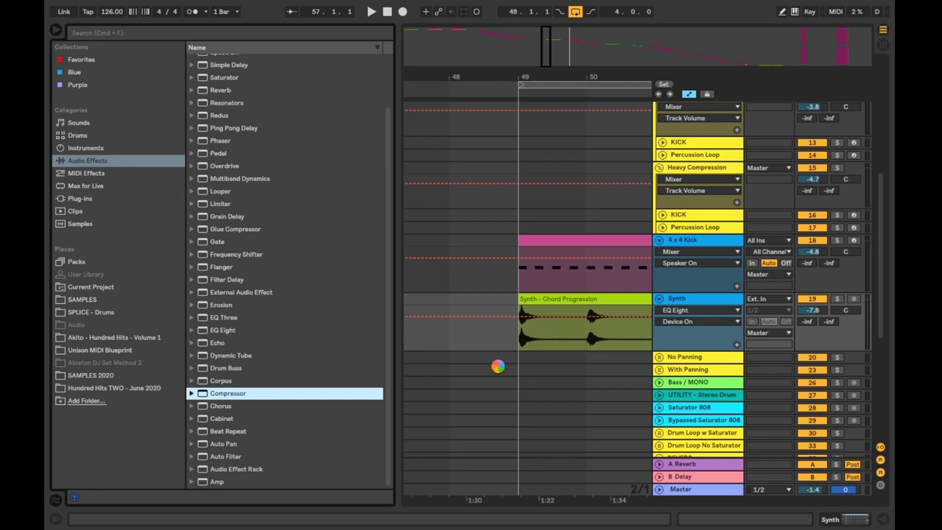
left_click_drag(498, 365, 497, 370)
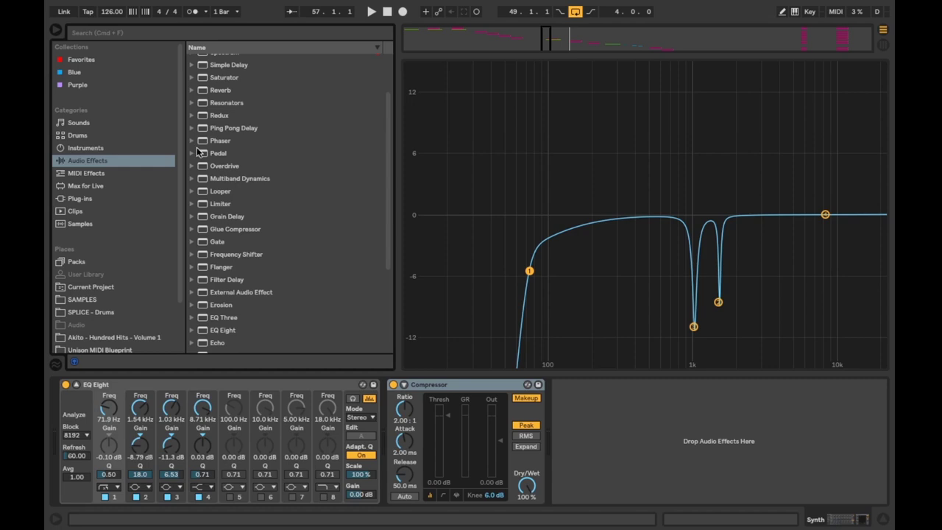
Enable the Synth Compressor's Sidechain with Audio From set to 4 x 4 Kick, then play.
left_click(57, 33)
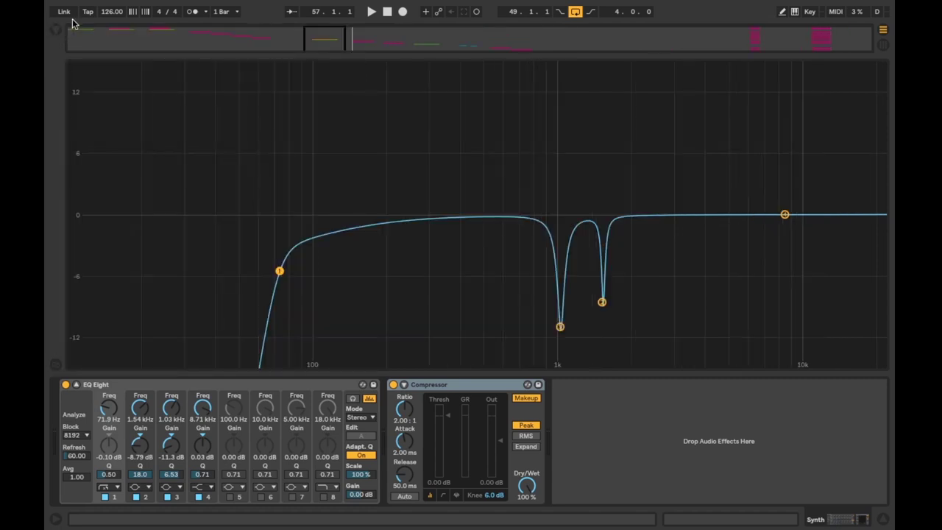
left_click(403, 385)
left_click(414, 399)
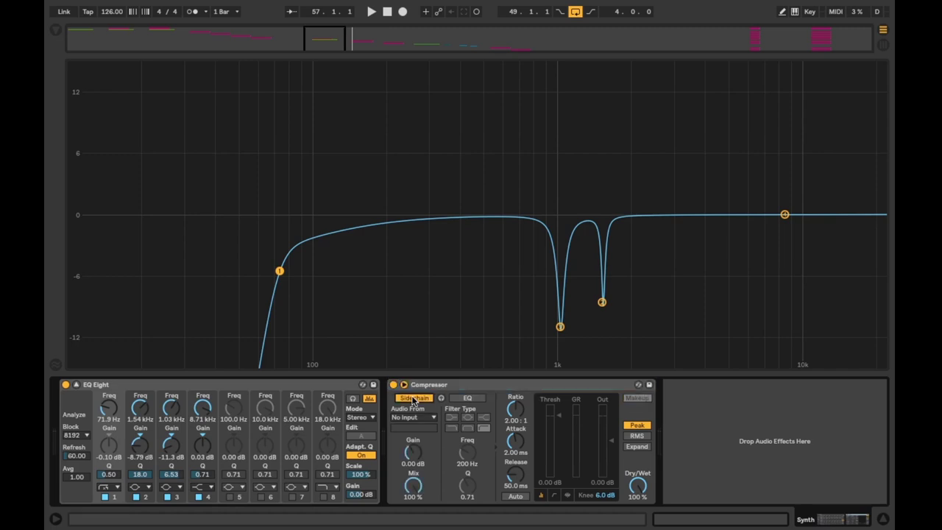
left_click(404, 418)
left_click(420, 183)
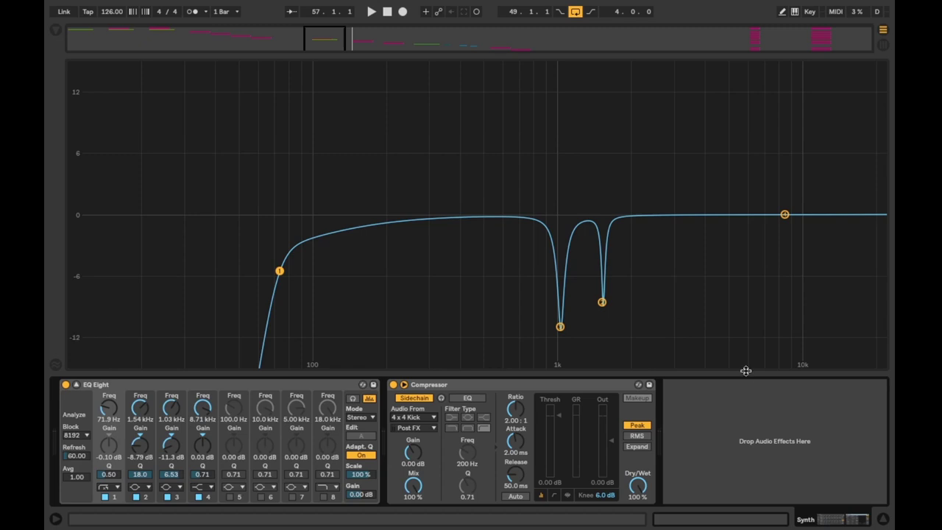
key("space")
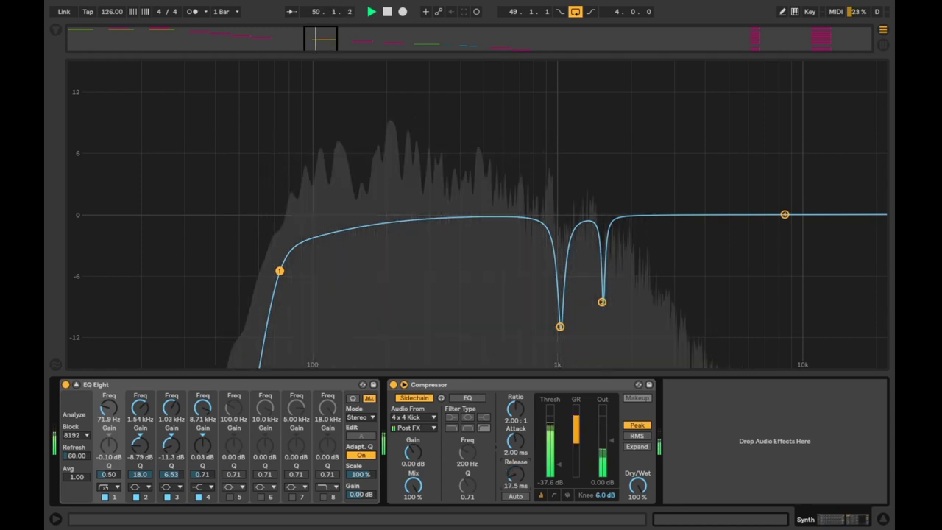
Raise the Synth Compressor's threshold to about -28.3 dB.
left_click_drag(558, 465, 558, 451)
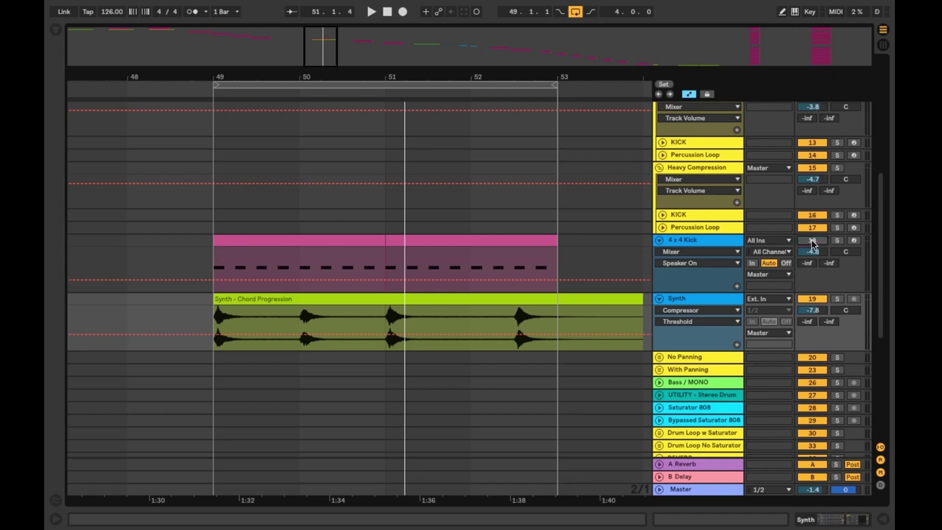
Enlarge the device view, play, and drag the Compressor Threshold until the GR meter responds.
key("Tab")
key("space")
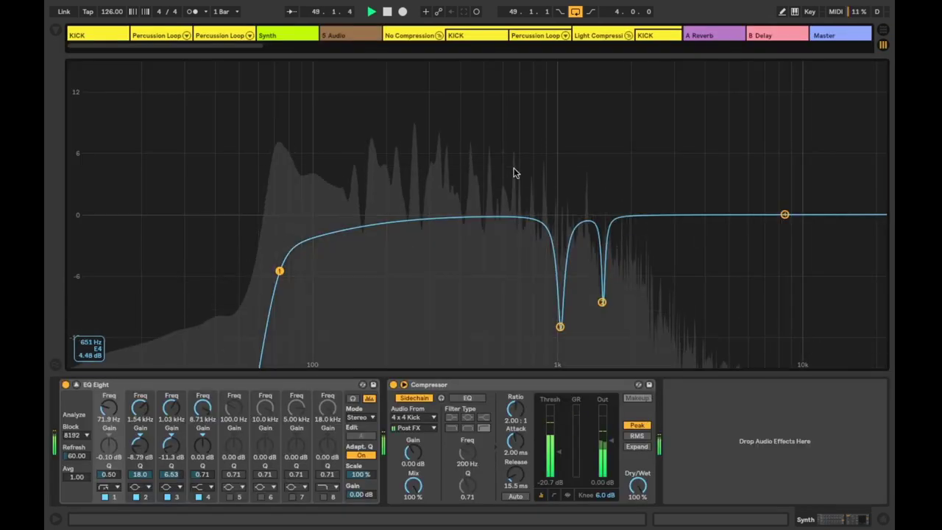
left_click_drag(556, 434, 558, 452)
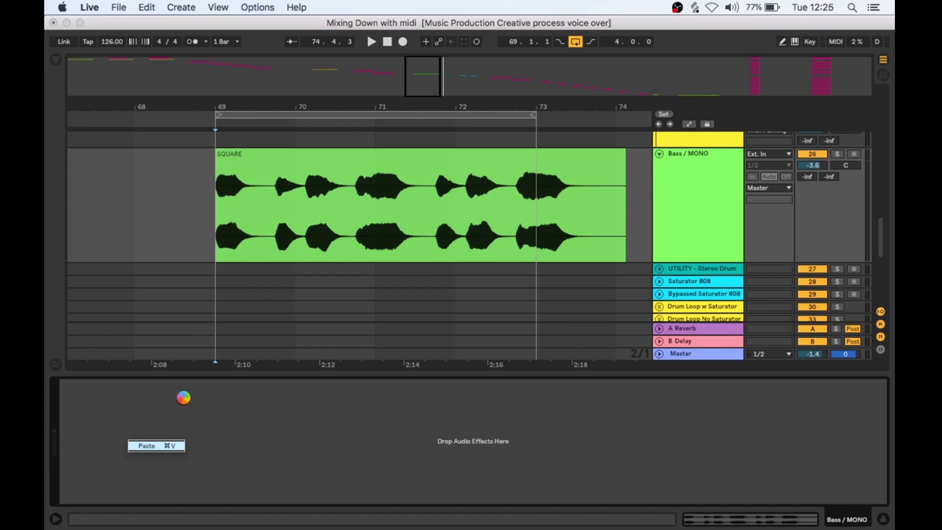
Start playback of the SQUARE bass clip from around bar 69.
left_click(166, 126)
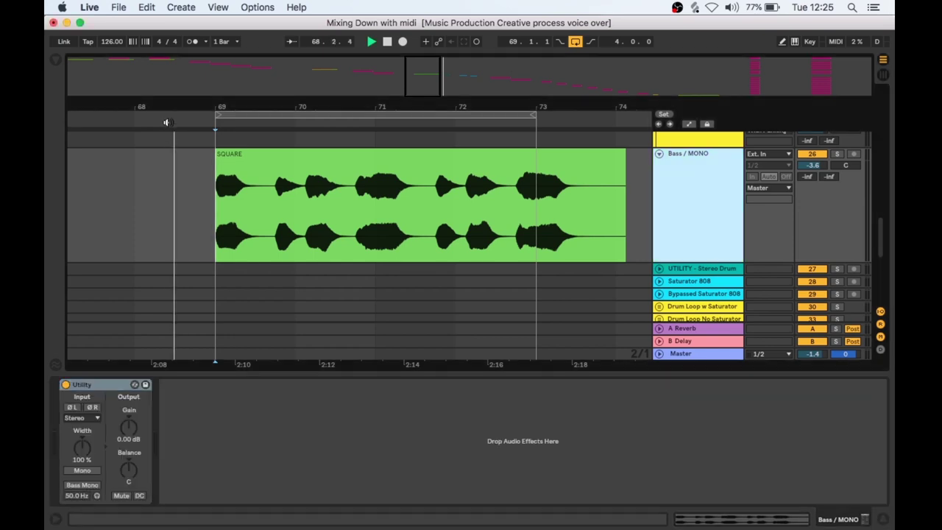
Switch on the Bass / MONO Utility's Bass Mono with its crossover at about 252 Hz.
left_click(86, 486)
left_click_drag(86, 496, 87, 412)
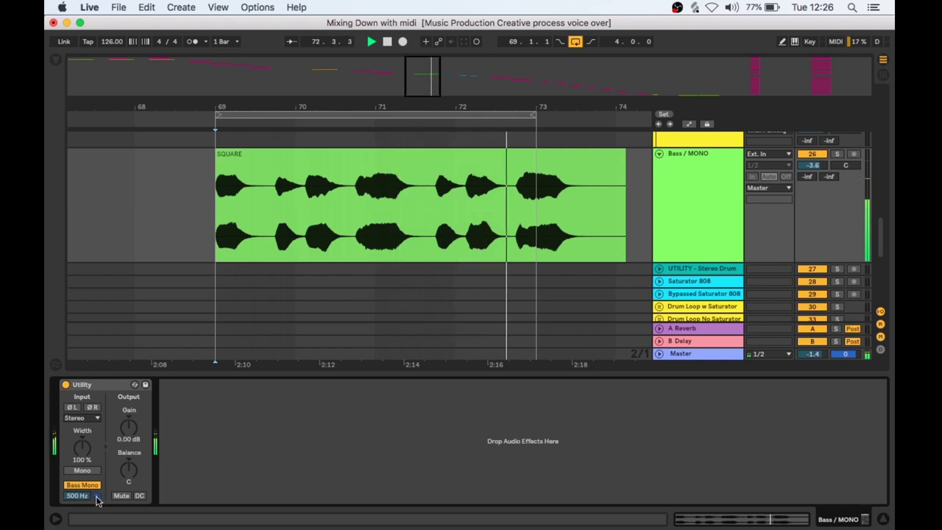
mouse_move(83, 499)
left_mouse_down()
mouse_move(77, 506)
mouse_move(76, 482)
left_mouse_up()
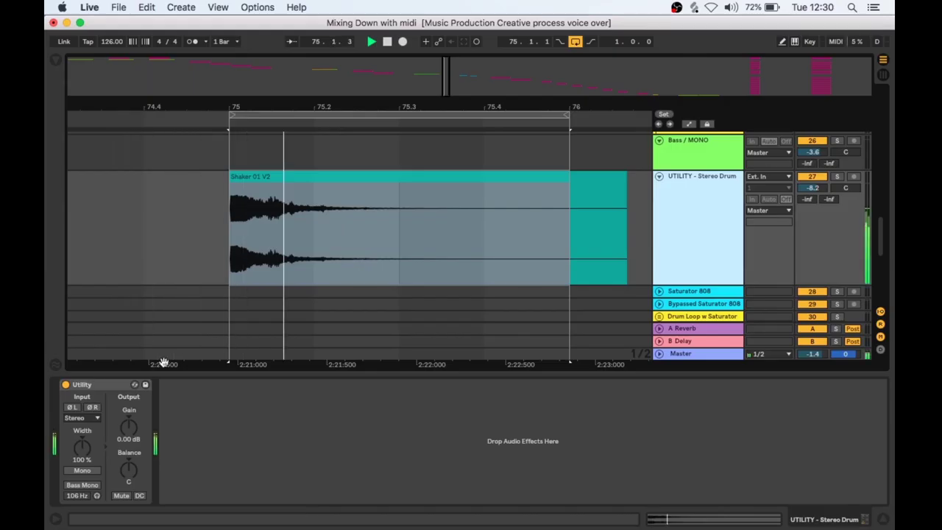
Narrow the Stereo Drum track's Utility Width to 36%.
left_click_drag(83, 444, 128, 472)
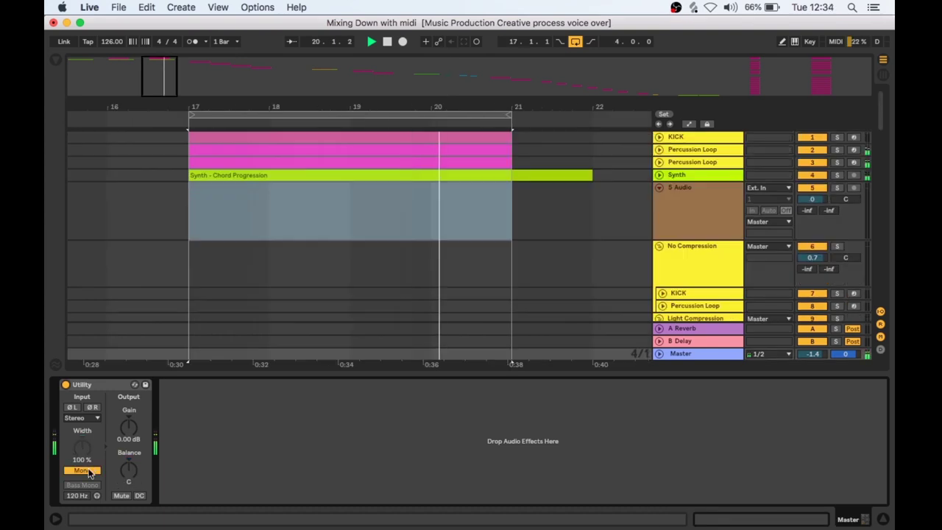
Toggle the Master Utility's Mono on and off repeatedly, finishing in stereo.
left_click(82, 471)
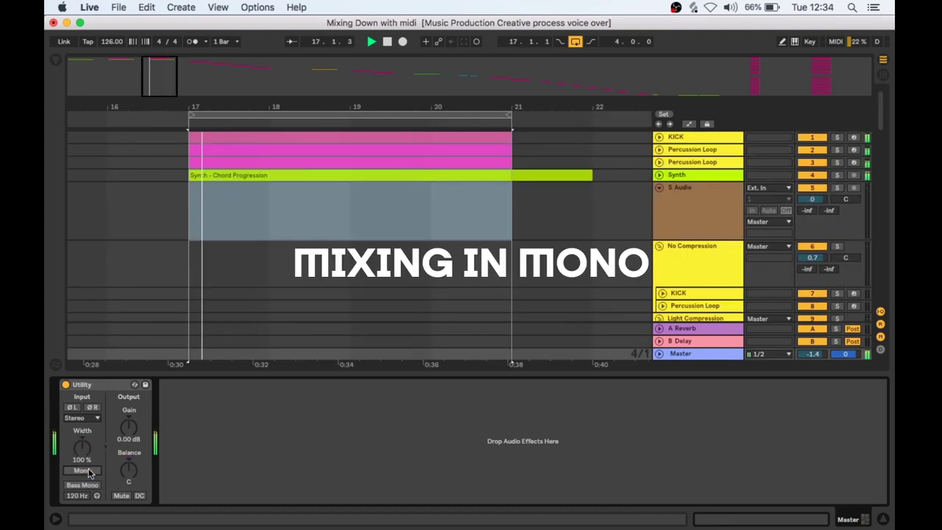
left_click(83, 470)
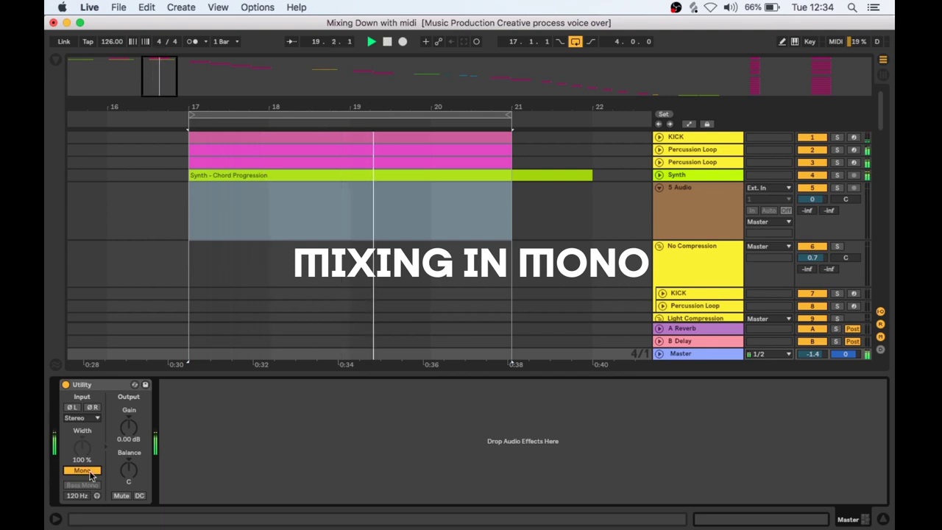
left_click(83, 471)
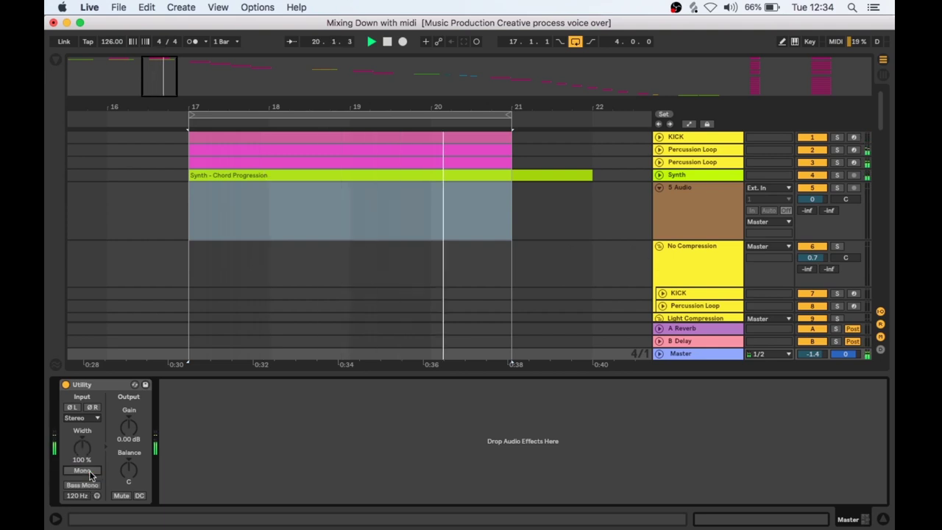
left_click(82, 470)
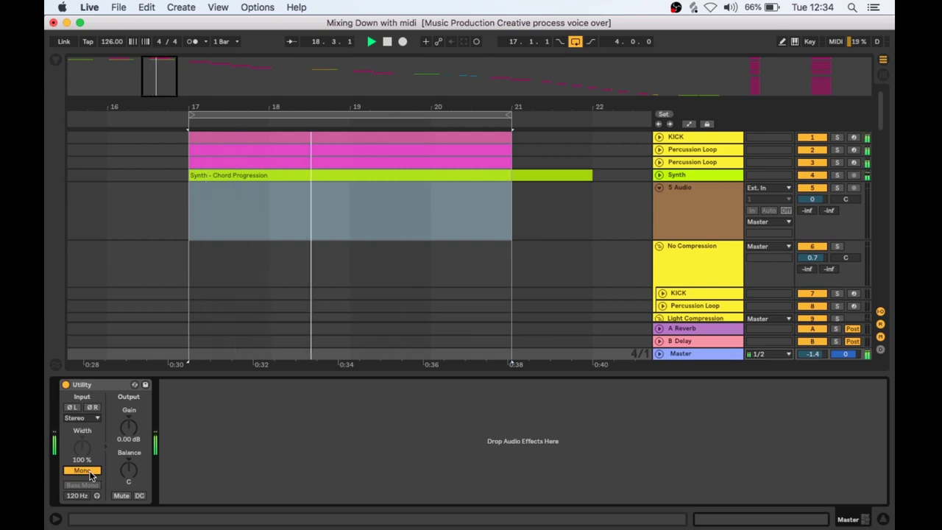
left_click(87, 471)
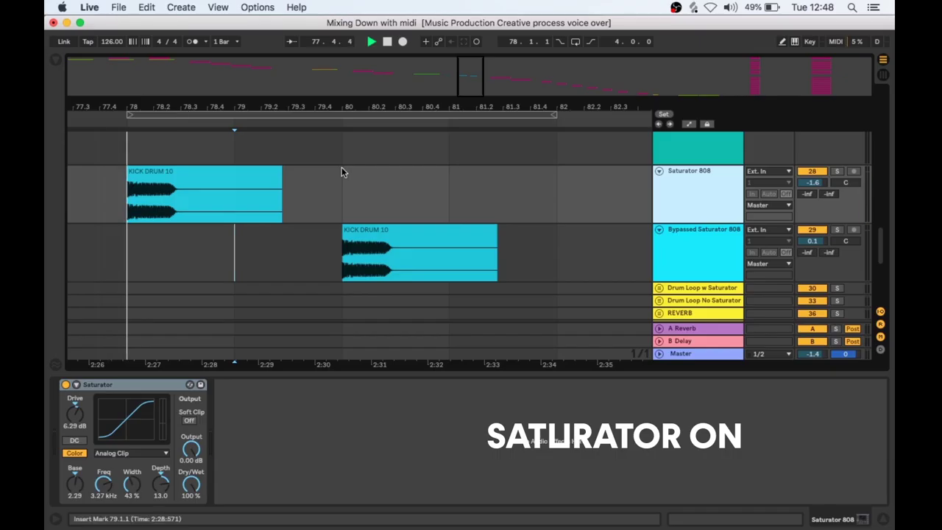
Select the Bypassed Saturator 808 track to show its devices.
left_click(675, 225)
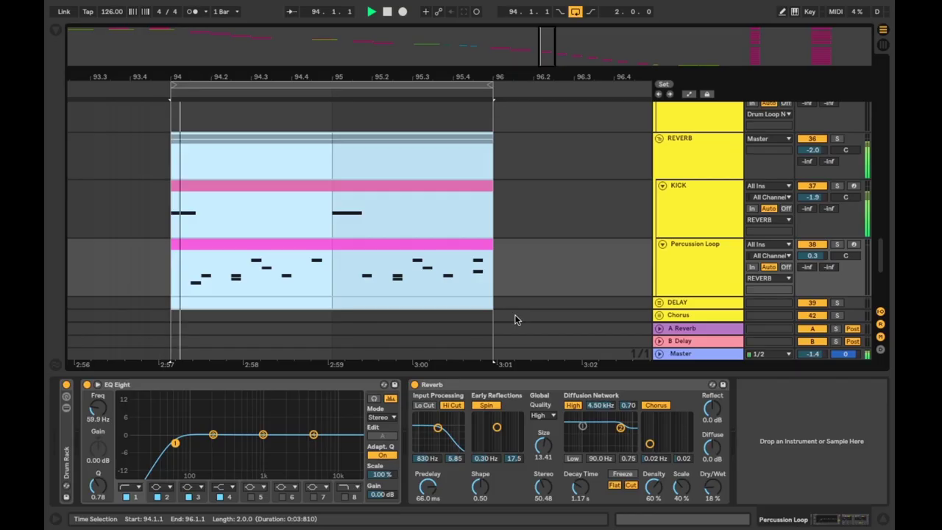
Set the Percussion Loop Reverb to a 975 ms decay with Dry/Wet at 51%.
left_click_drag(713, 483, 713, 438)
mouse_move(580, 485)
left_mouse_down()
mouse_move(580, 458)
mouse_move(586, 489)
left_mouse_up()
left_click_drag(713, 486, 712, 509)
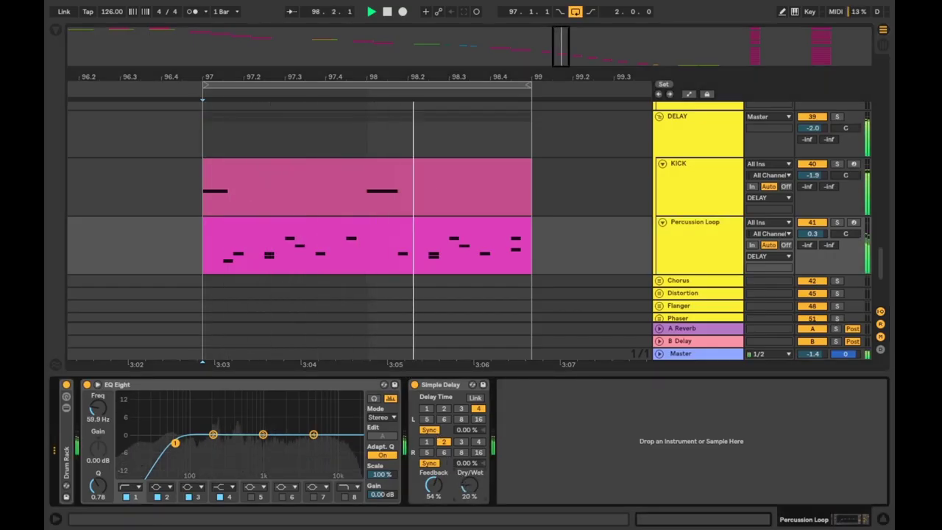
Dial Simple Delay to 34 % feedback, 14 % dry/wet, L 4 and R 2, then disable looping.
mouse_move(469, 485)
left_mouse_down()
mouse_move(469, 470)
mouse_move(468, 499)
left_mouse_up()
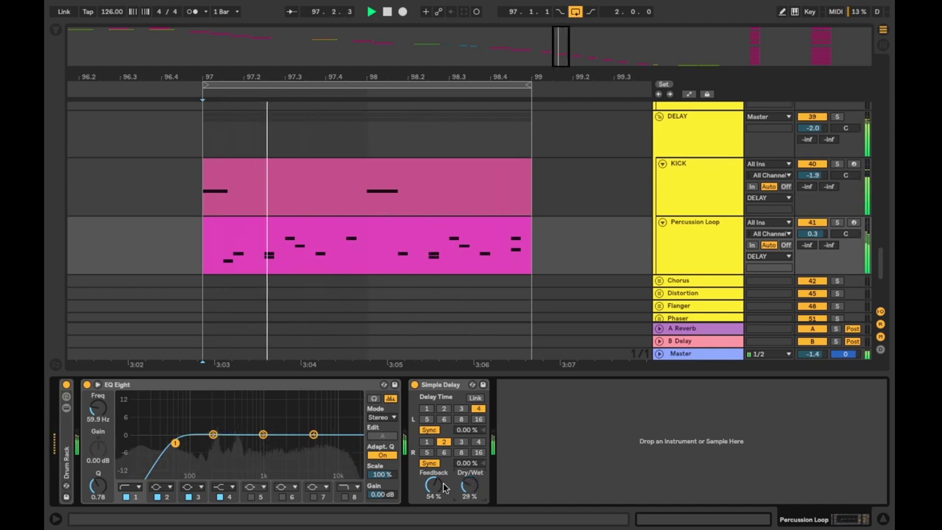
left_click_drag(446, 472, 469, 506)
left_click(461, 442)
left_click(444, 408)
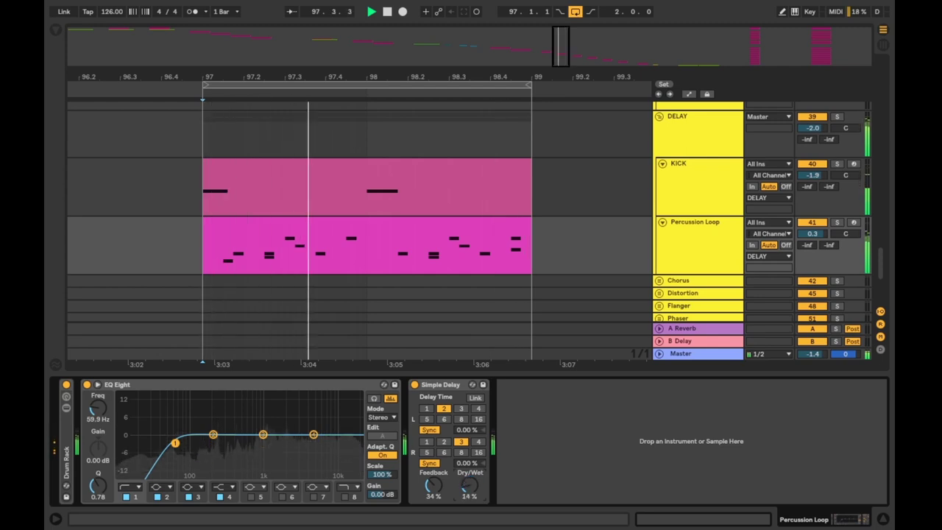
left_click(461, 408)
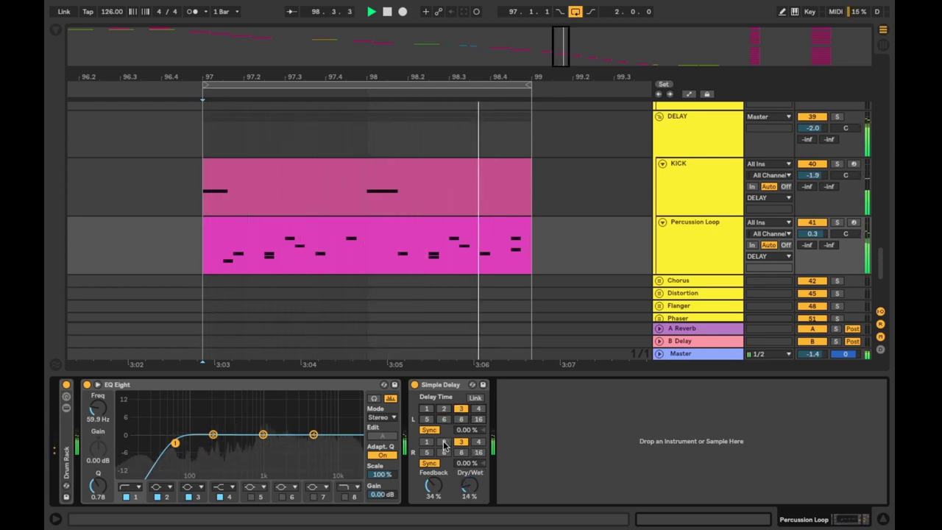
left_click(444, 441)
left_click(477, 408)
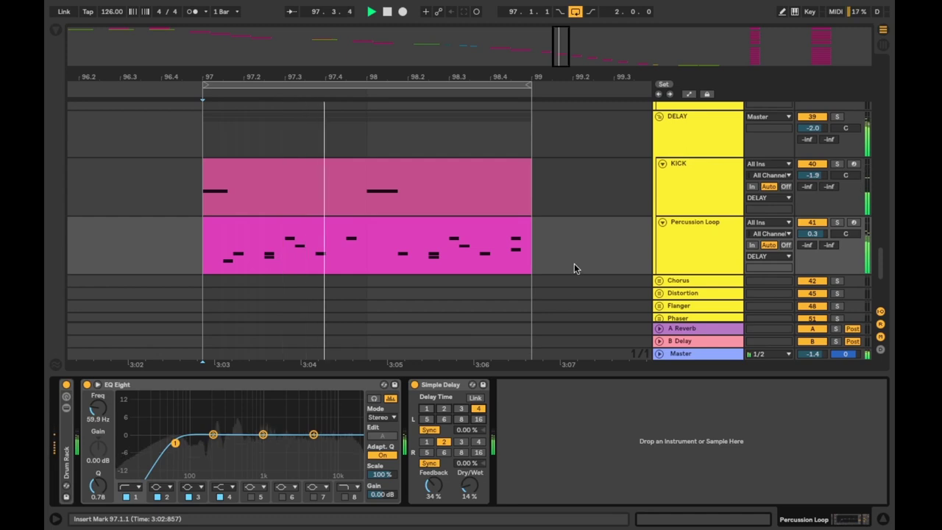
left_click(575, 11)
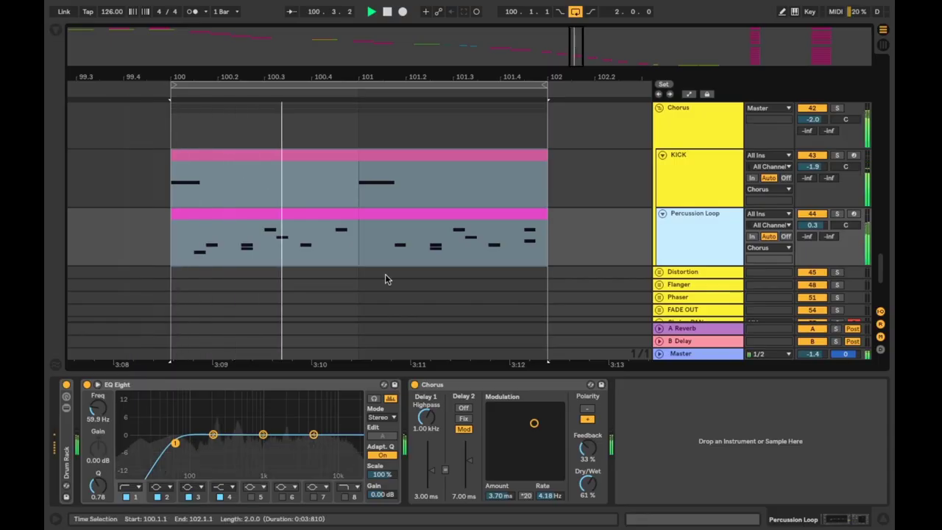
Set the drum Chorus to 0.75 ms amount, 8.31 Hz rate and 71 % dry/wet.
mouse_move(587, 484)
left_mouse_down()
mouse_move(587, 516)
mouse_move(587, 484)
left_mouse_up()
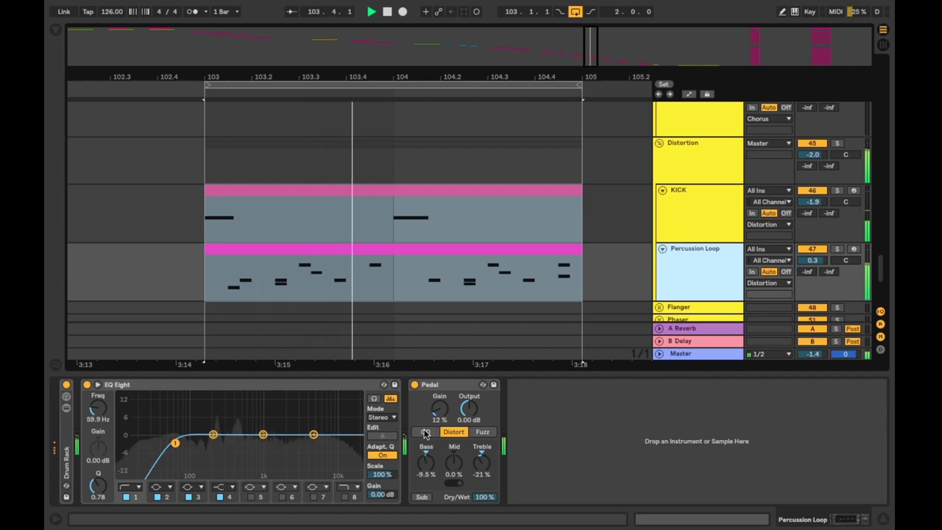
Compare the Pedal's Fuzz, Distort and OD modes on the drum loop during playback.
left_click(480, 432)
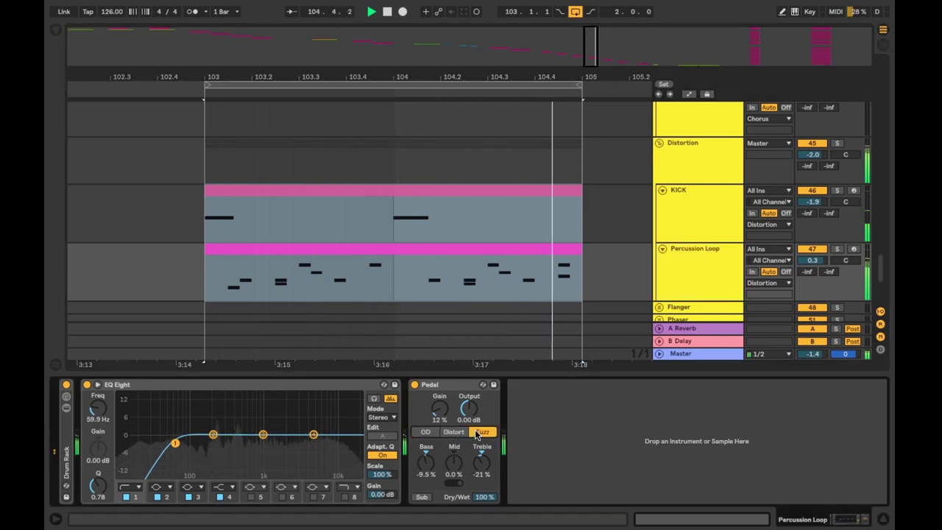
left_click(455, 432)
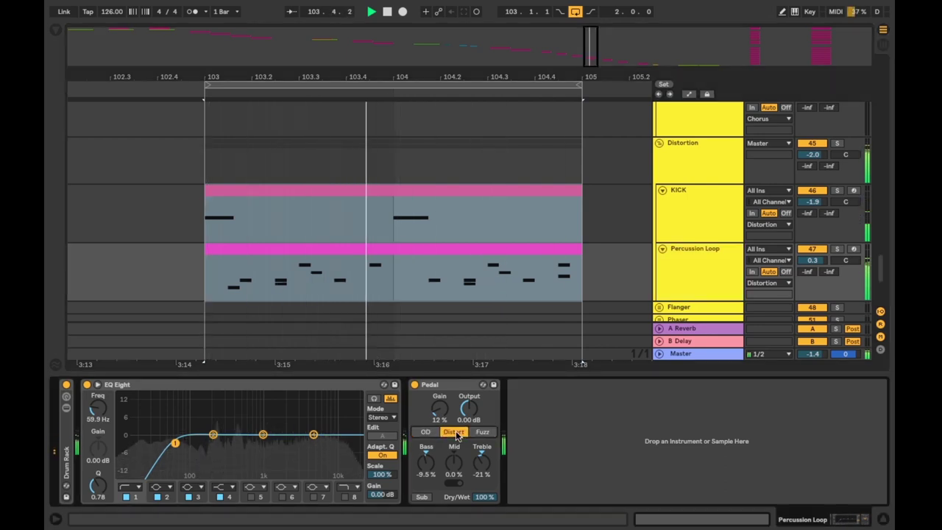
left_click(425, 432)
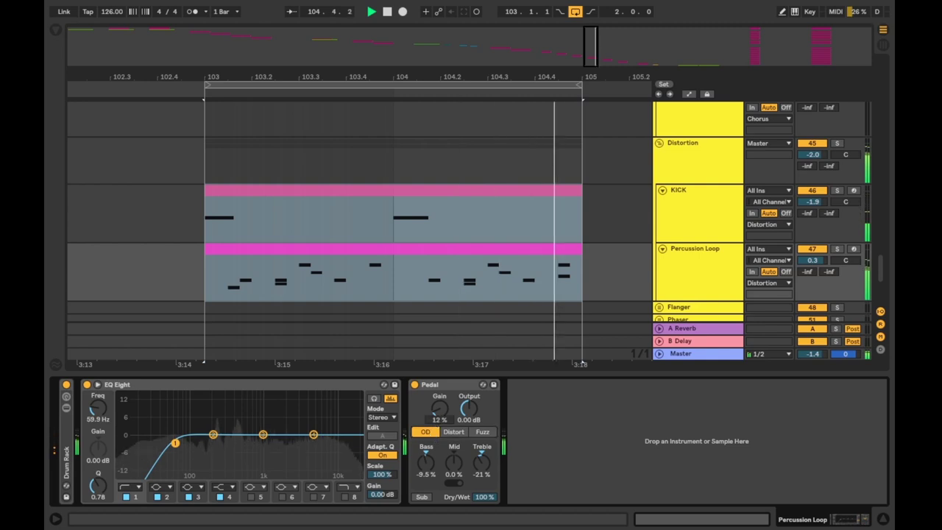
left_click(455, 432)
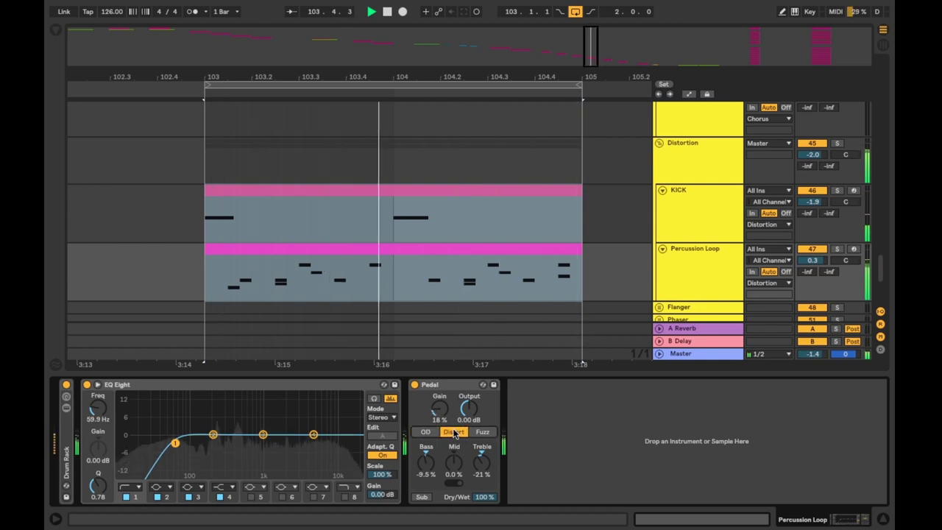
left_click(482, 432)
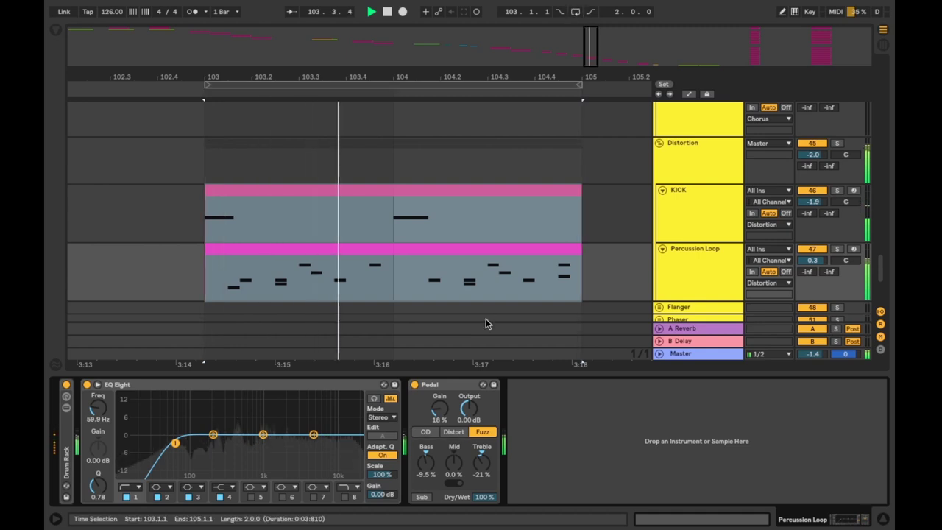
left_click(454, 432)
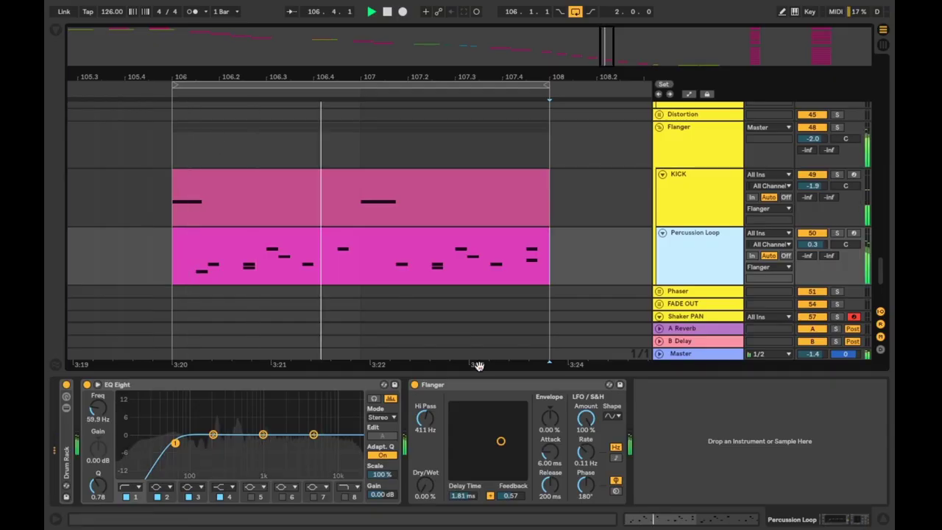
Blend the Flanger in to 75.4 % dry/wet with 2.92 ms delay and 0.67 feedback.
left_click_drag(424, 485, 424, 436)
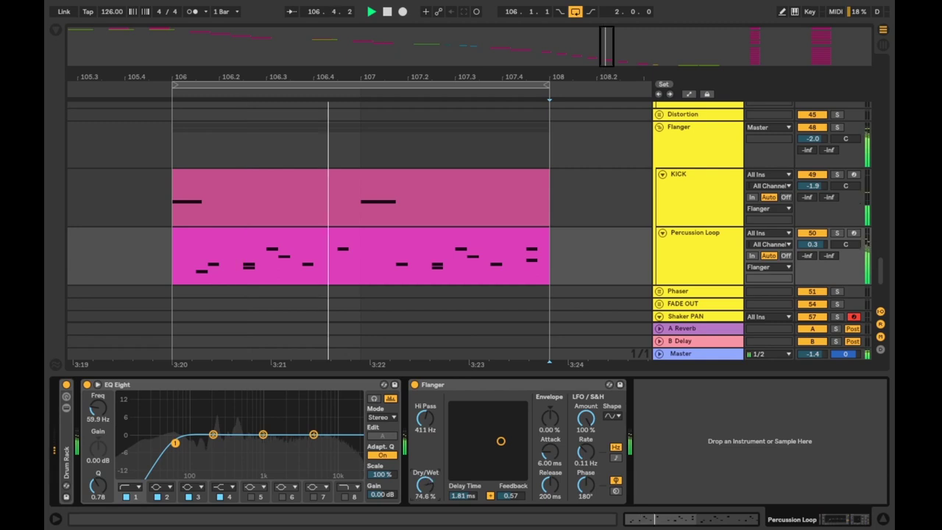
mouse_move(501, 441)
left_mouse_down()
mouse_move(514, 416)
mouse_move(482, 433)
mouse_move(462, 416)
mouse_move(509, 433)
left_mouse_up()
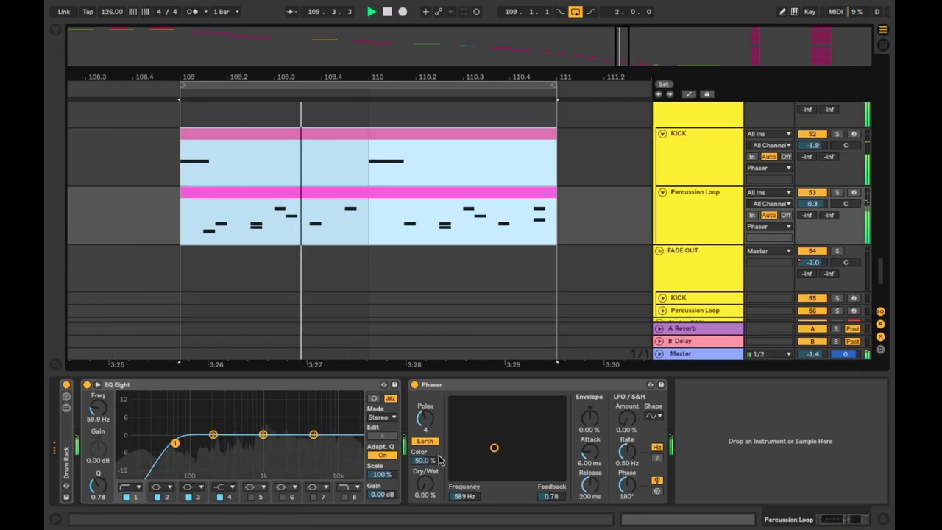
Bring the Phaser to 50.8 % dry/wet, 7.18 kHz frequency and 0.84 feedback.
mouse_move(425, 483)
left_mouse_down()
mouse_move(425, 458)
mouse_move(425, 475)
left_mouse_up()
left_click_drag(494, 447, 525, 406)
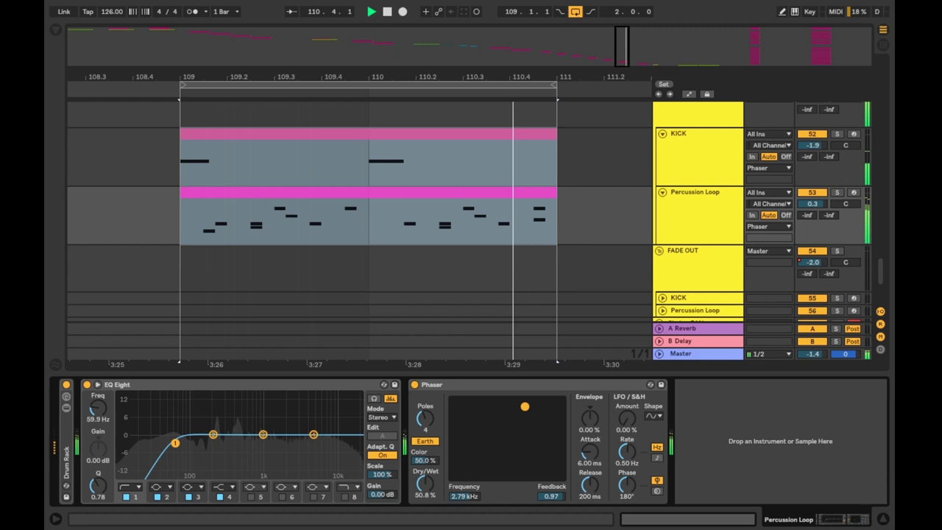
left_click_drag(525, 406, 543, 439)
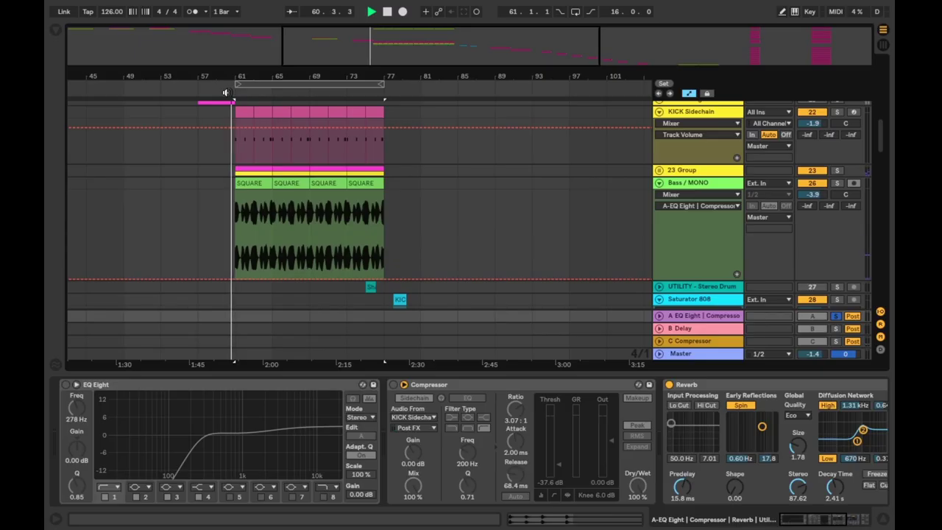
Switch from Arrangement to the Session mixer showing all tracks, returns A/B/C and Master.
key("Tab")
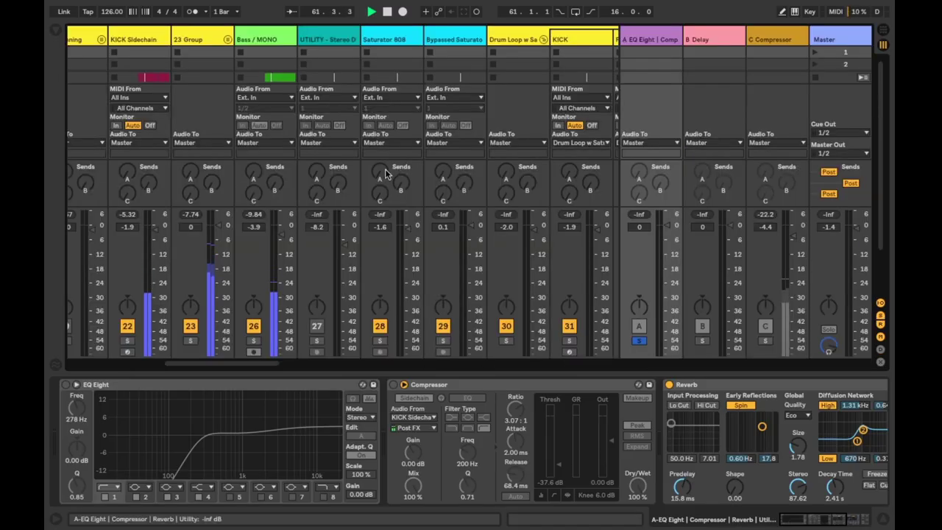
Raise Bass / MONO's Send A, expand the 23 Group, and re-enable return A's EQ Eight.
left_click_drag(253, 179, 253, 157)
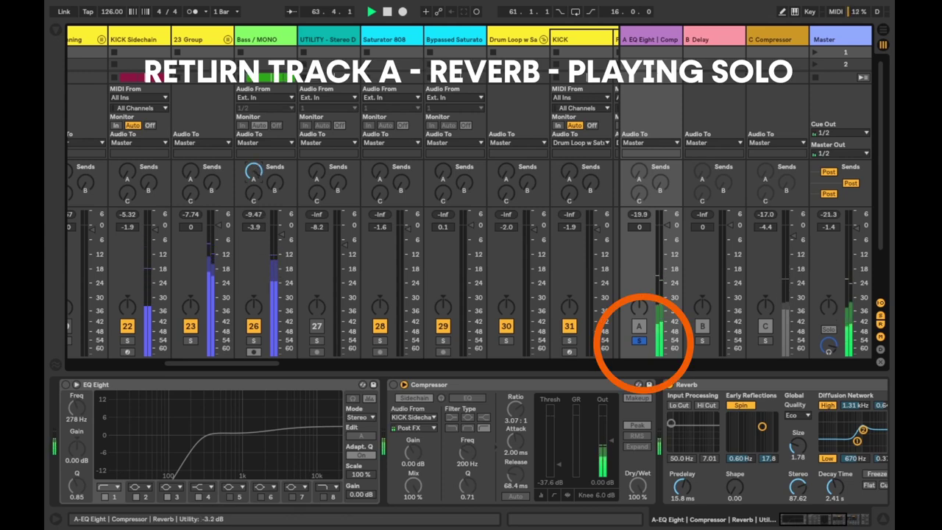
scroll(253, 365, "left", 3)
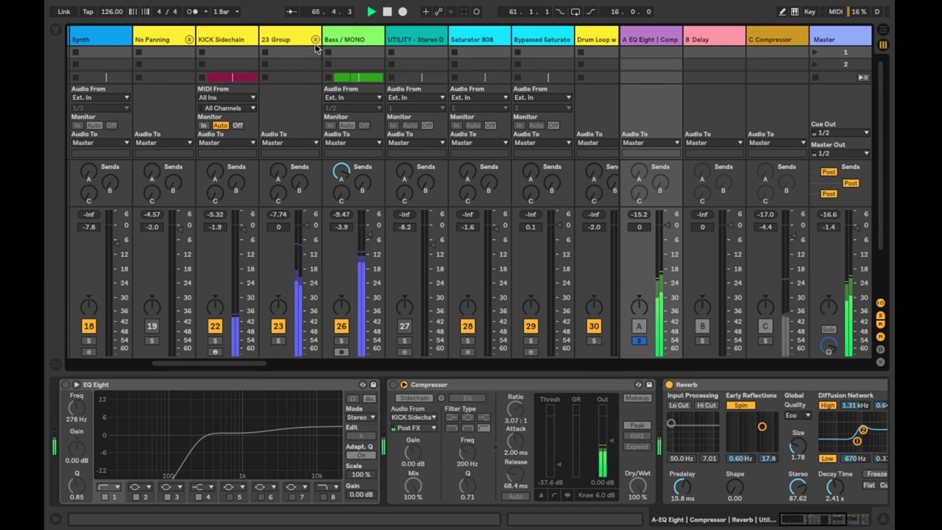
left_click(315, 39)
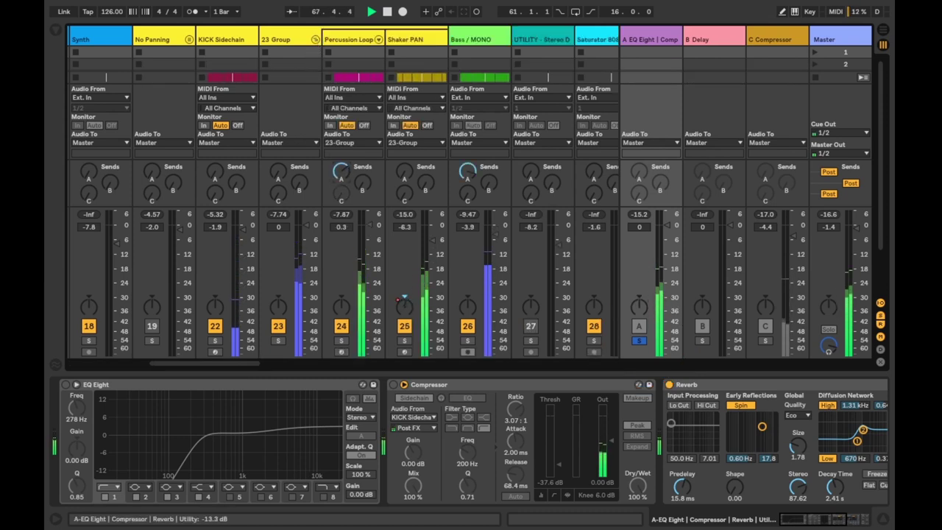
left_click(64, 384)
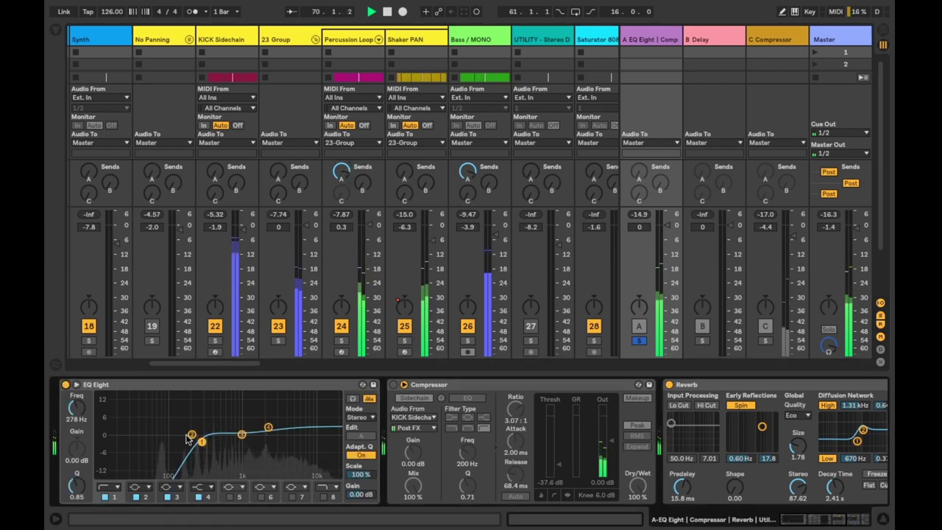
Move the reverb return's EQ low cut to 359 Hz and narrow Utility width to 26%.
left_click_drag(202, 441, 210, 441)
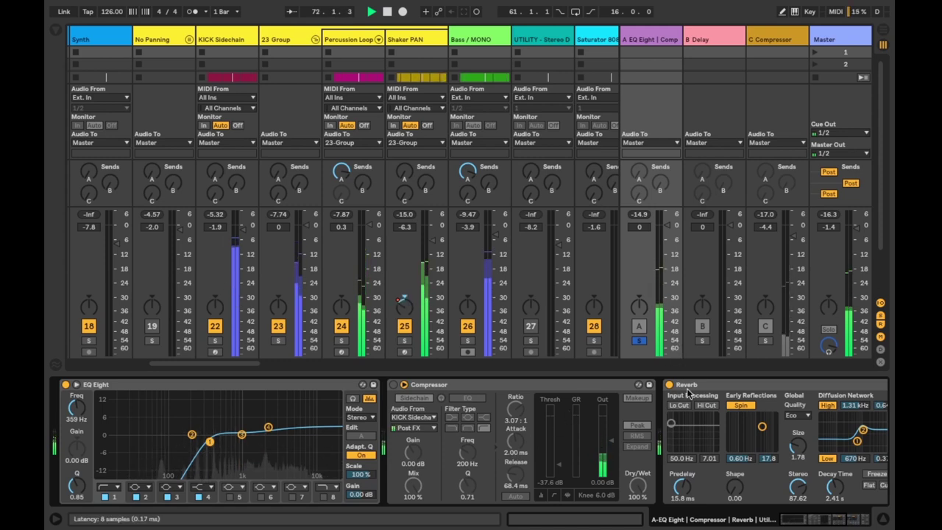
scroll(738, 421, "right", 5)
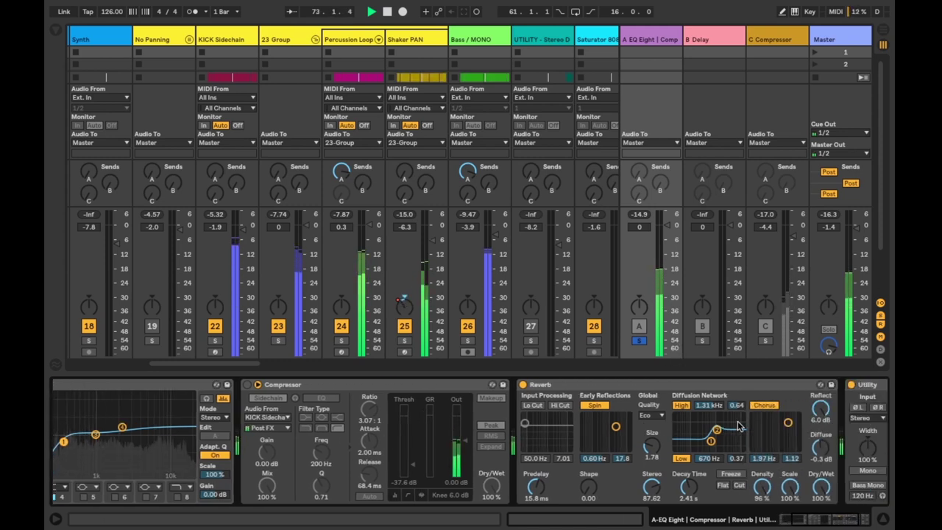
scroll(739, 425, "right", 3)
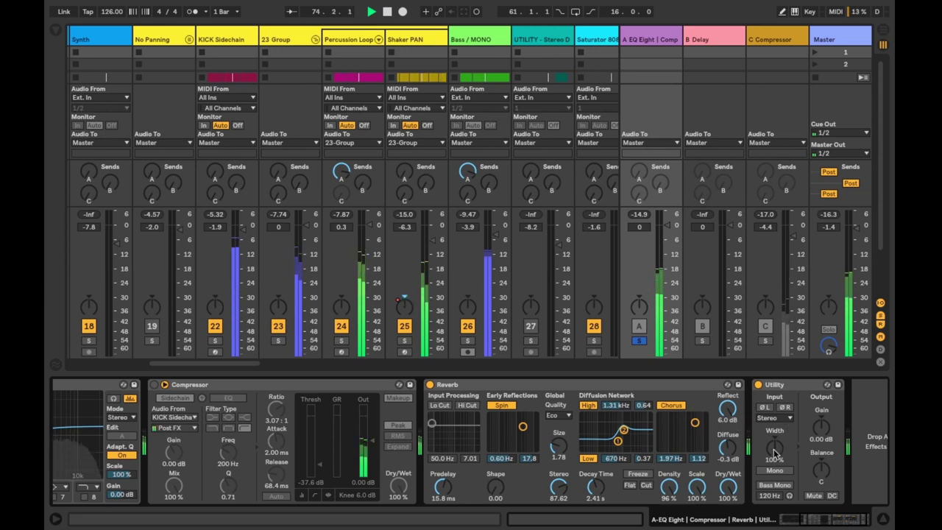
mouse_move(775, 446)
left_mouse_down()
mouse_move(774, 493)
mouse_move(774, 427)
mouse_move(776, 450)
left_mouse_up()
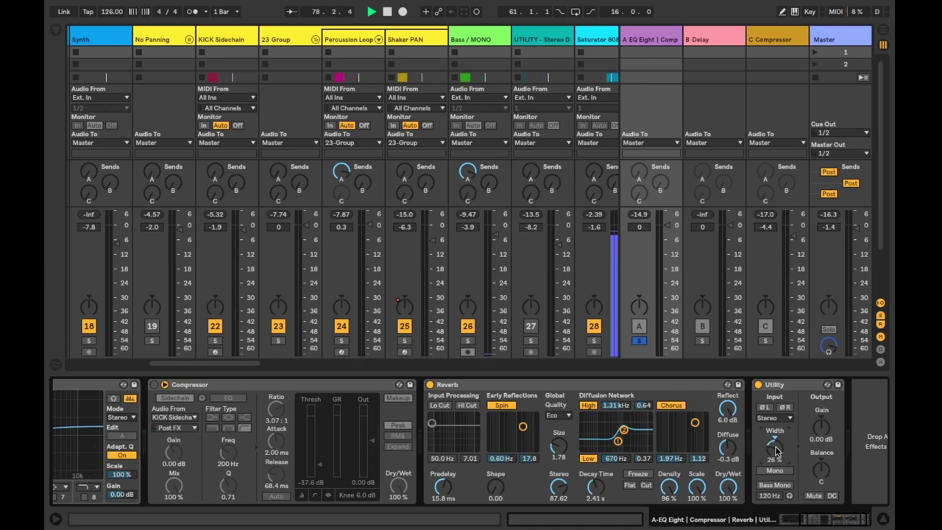
Turn on looping of bars 61–77 and restart playback from the loop start.
key("Tab")
key("space")
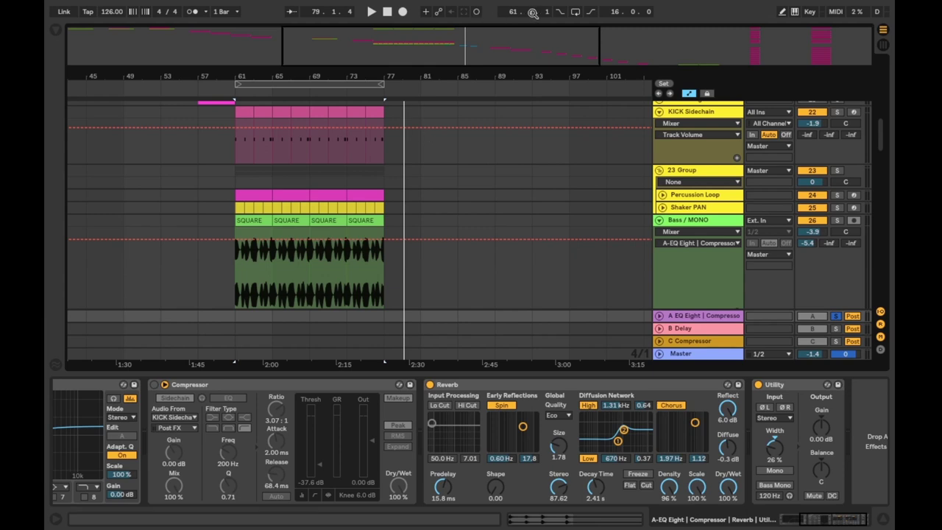
left_click(576, 11)
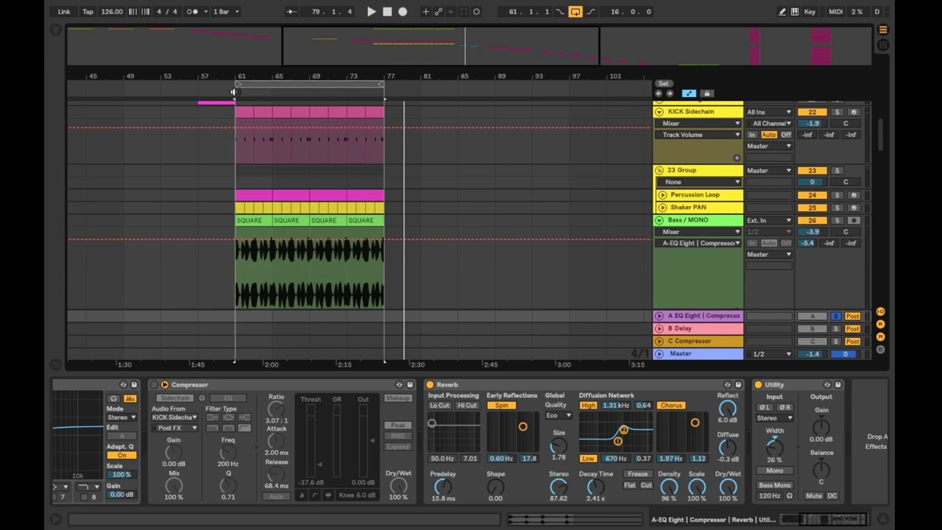
key("space")
key("Tab")
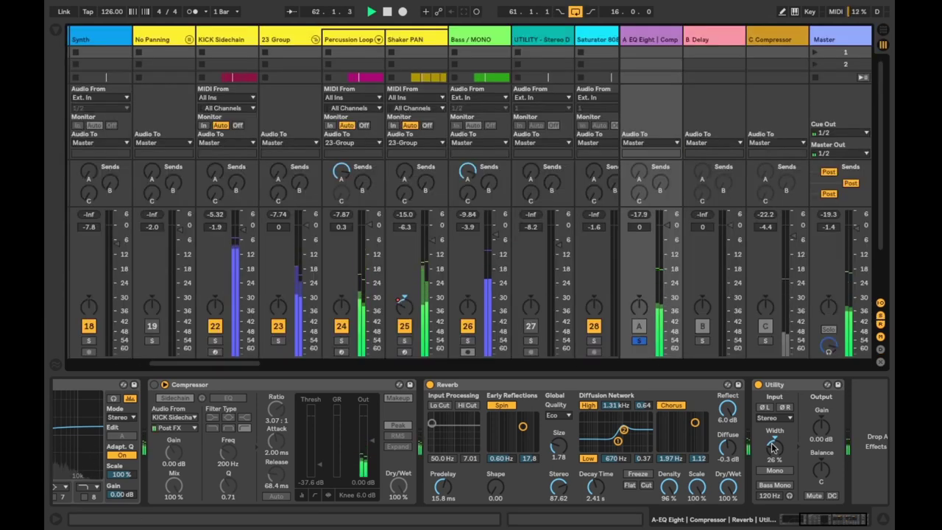
Set the reverb return's Utility balance to 13L.
mouse_move(821, 471)
left_mouse_down()
mouse_move(821, 493)
mouse_move(821, 467)
mouse_move(821, 479)
left_mouse_up()
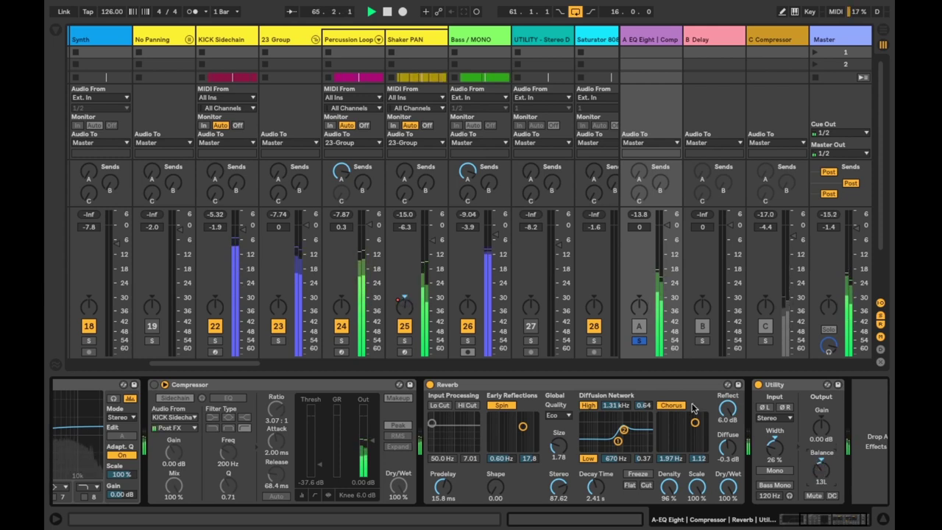
scroll(536, 460, "left", 2)
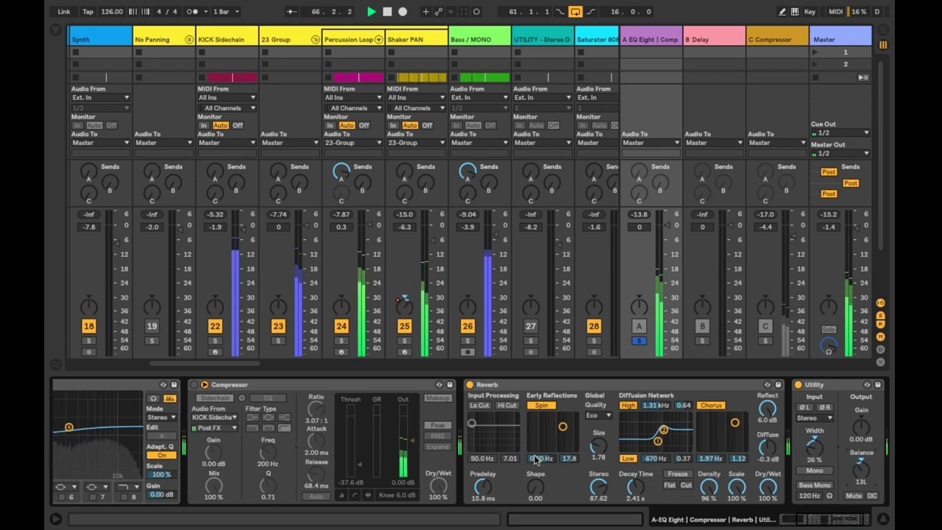
scroll(536, 460, "left", 10)
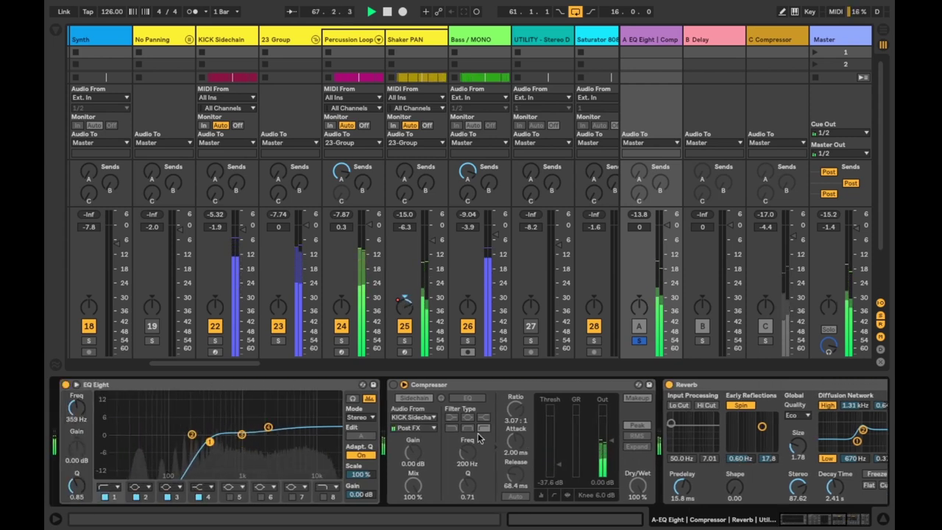
Enable return A's Compressor with threshold near -45.5 dB and take the return out of solo.
left_click(403, 384)
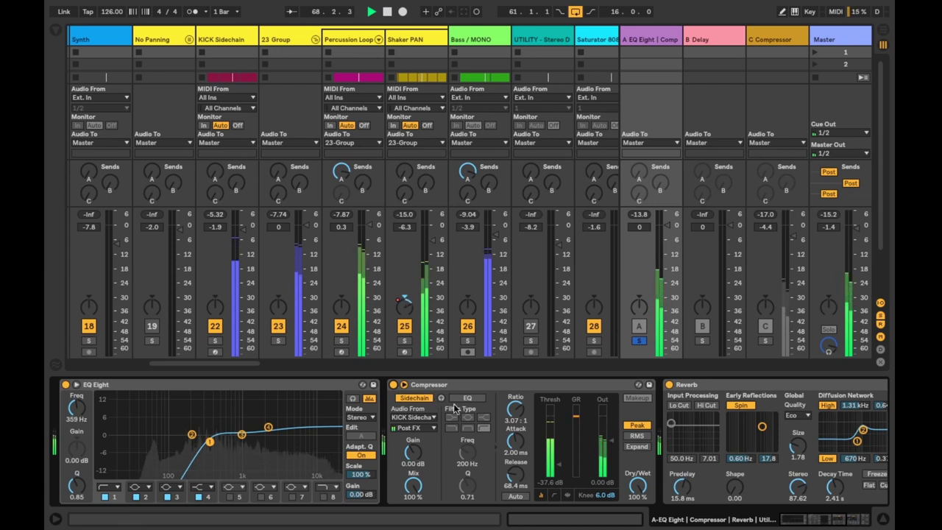
left_click_drag(550, 458, 516, 486)
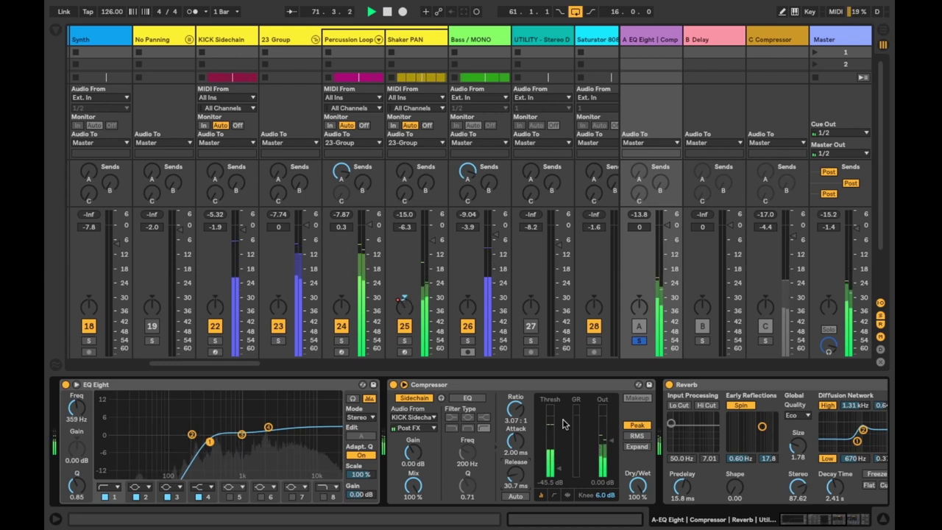
left_click(639, 341)
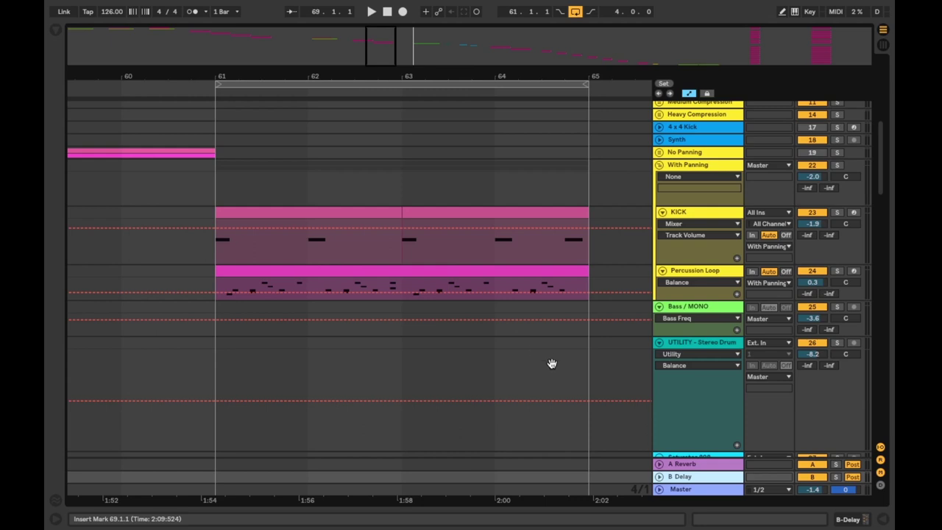
Load a default Compressor from the Browser's Audio Effects onto return track C.
left_click(542, 387)
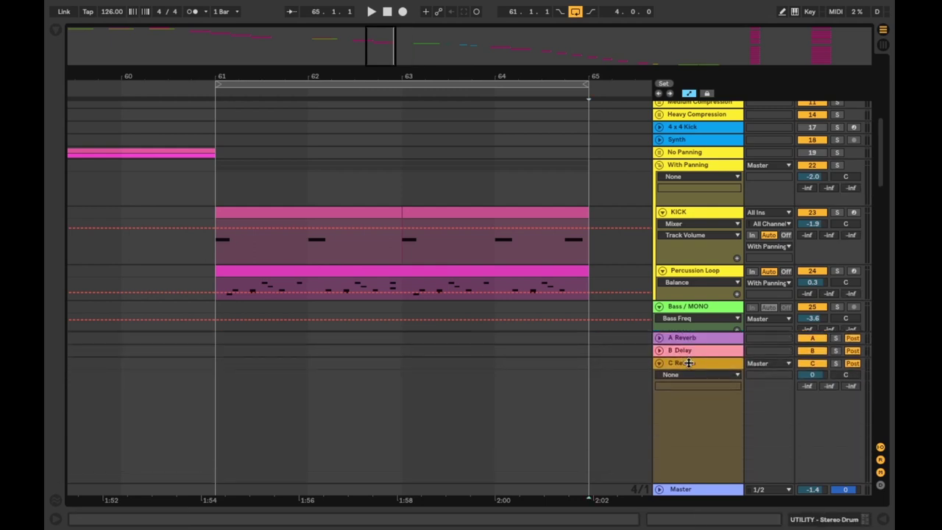
left_click(683, 376)
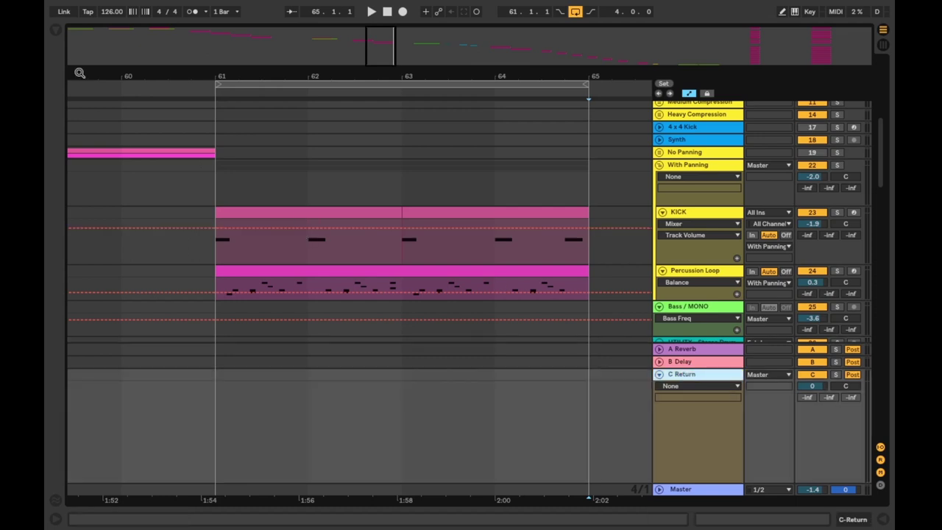
left_click(55, 32)
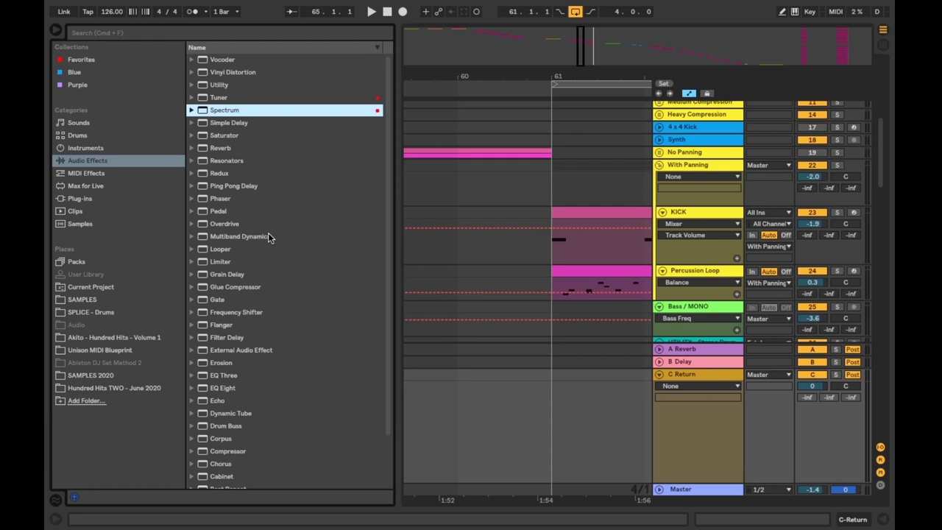
scroll(268, 234, "down", 4)
left_click(236, 390)
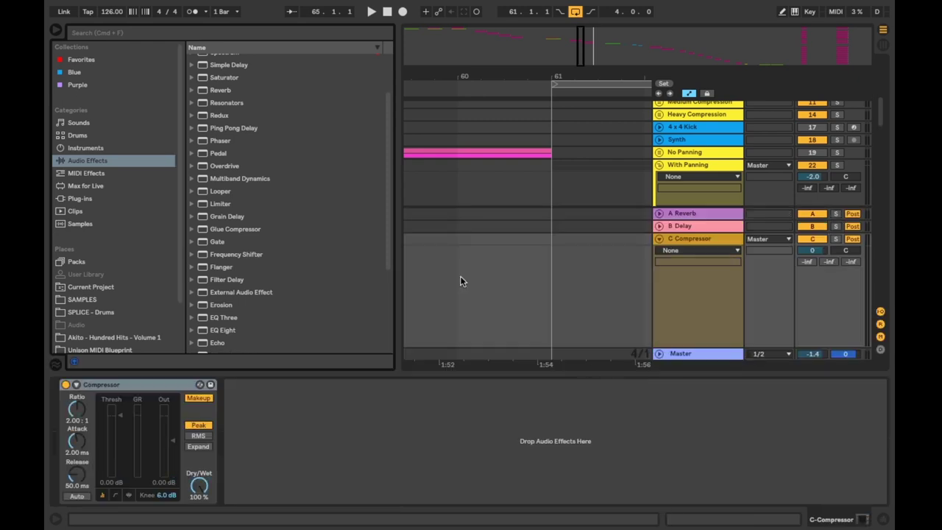
Set the return compressor's ratio to 7.88:1 and shorten its attack to 0.29 ms.
left_click(56, 33)
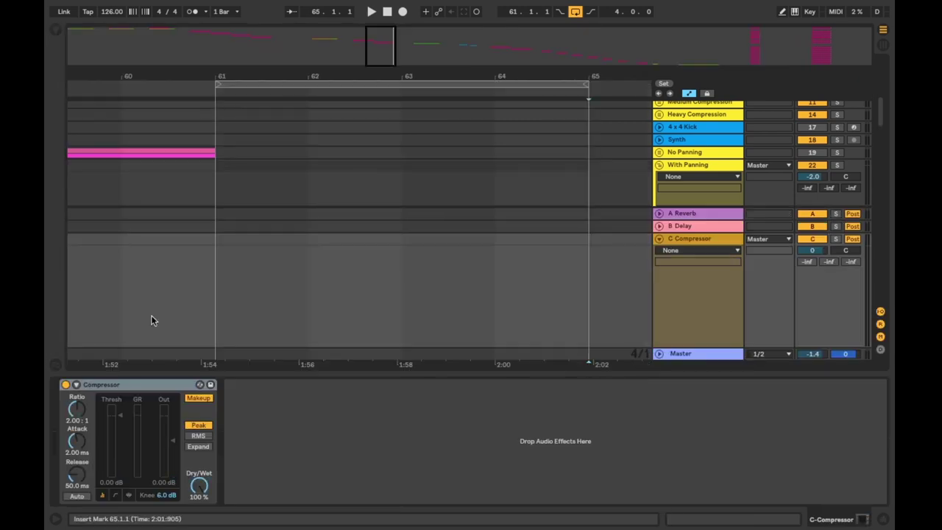
left_click_drag(76, 410, 76, 375)
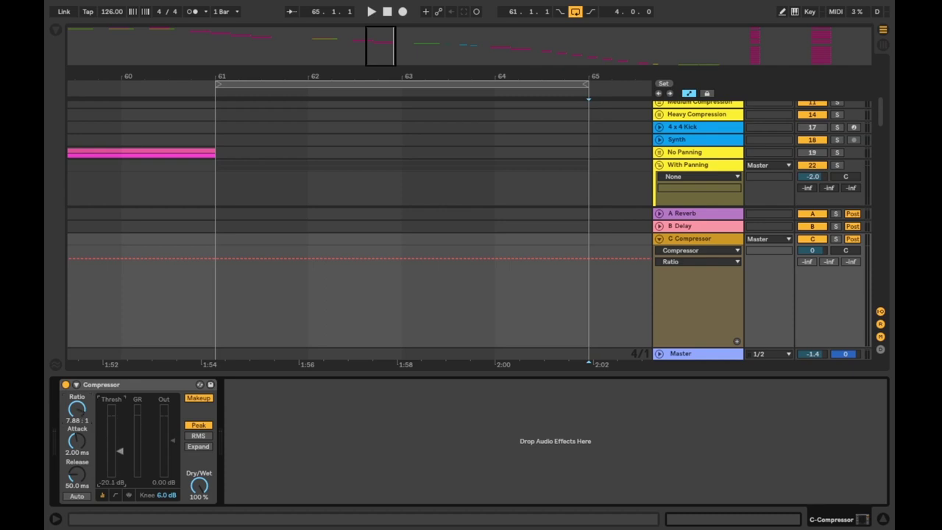
left_click_drag(76, 440, 77, 463)
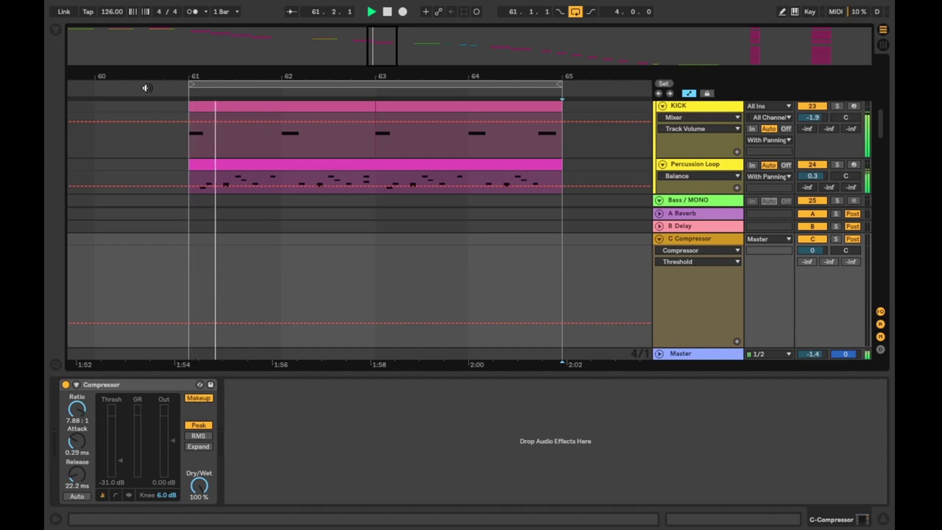
In the mixer, lower the C Compressor return to -9.6 dB.
key("Tab")
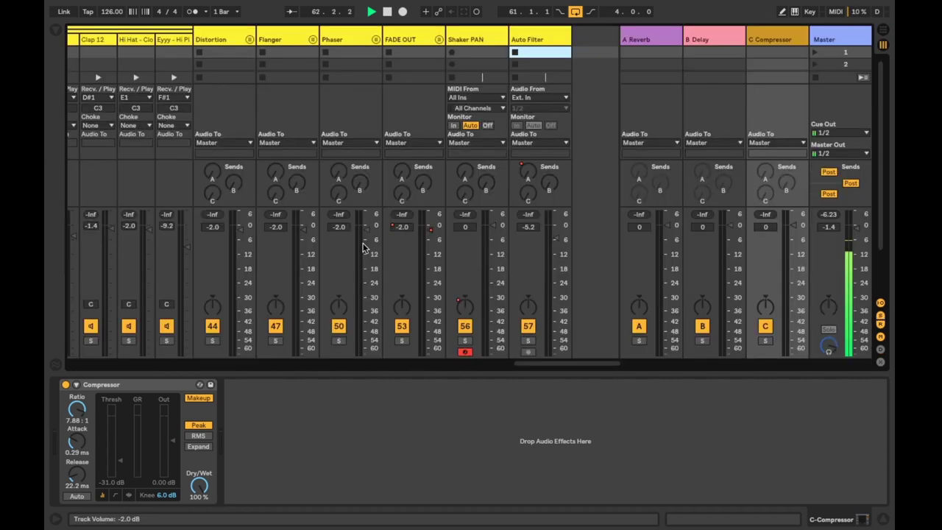
left_click_drag(541, 368, 157, 363)
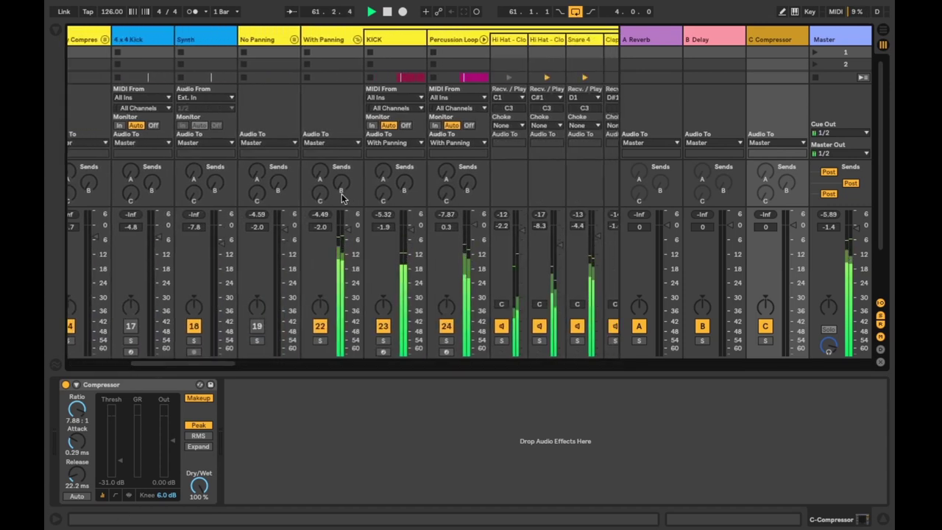
left_click_drag(319, 198, 315, 178)
mouse_move(795, 229)
left_mouse_down()
mouse_move(795, 252)
mouse_move(795, 243)
left_mouse_up()
Set the C Compressor to -30.0 dB threshold and 9.00:1 ratio, and raise the return to -3.6 dB.
left_click(778, 37)
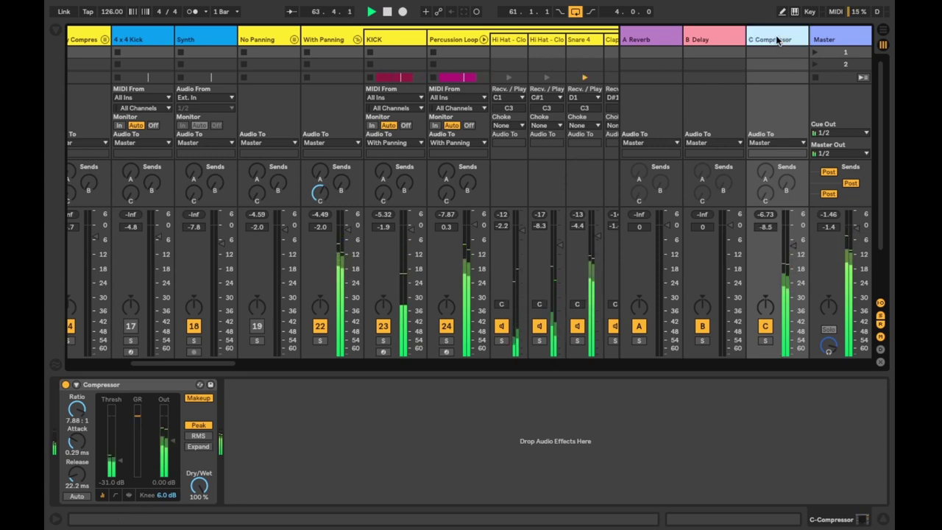
left_click_drag(121, 464, 121, 471)
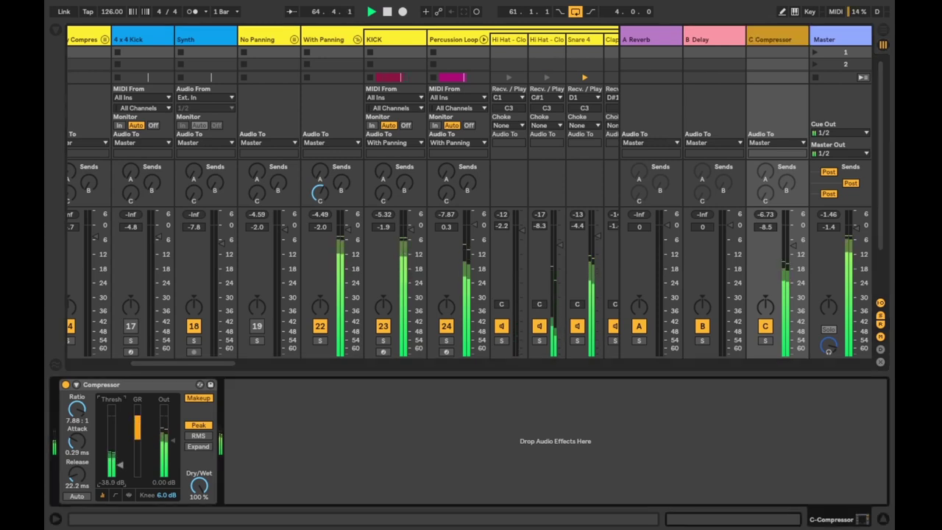
left_click_drag(77, 410, 76, 398)
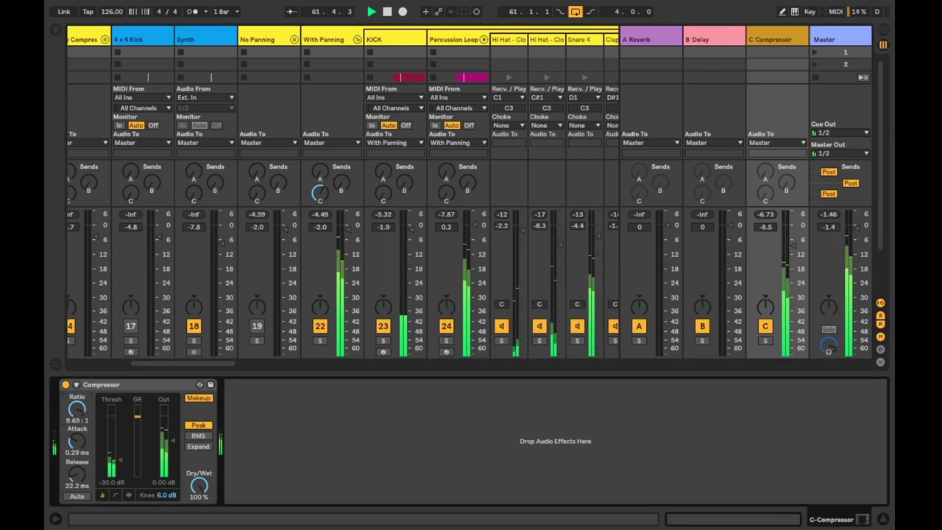
mouse_move(765, 227)
left_mouse_down()
mouse_move(765, 213)
mouse_move(765, 230)
left_mouse_up()
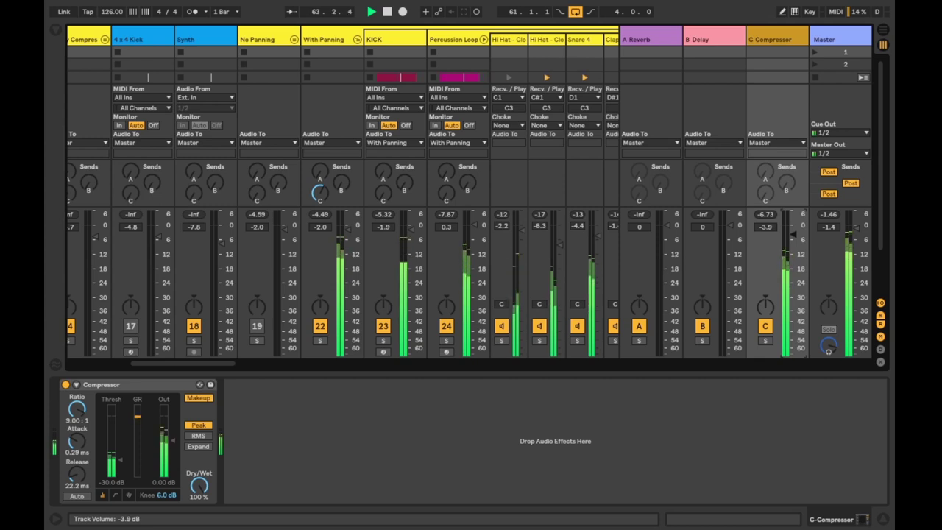
A/B the C Compressor return by toggling it off and on twice.
left_click(765, 326)
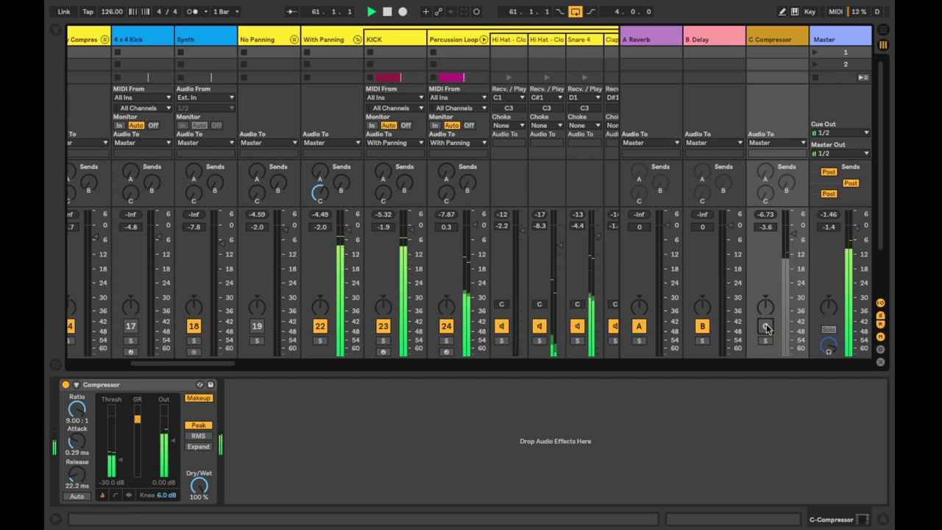
left_click(767, 326)
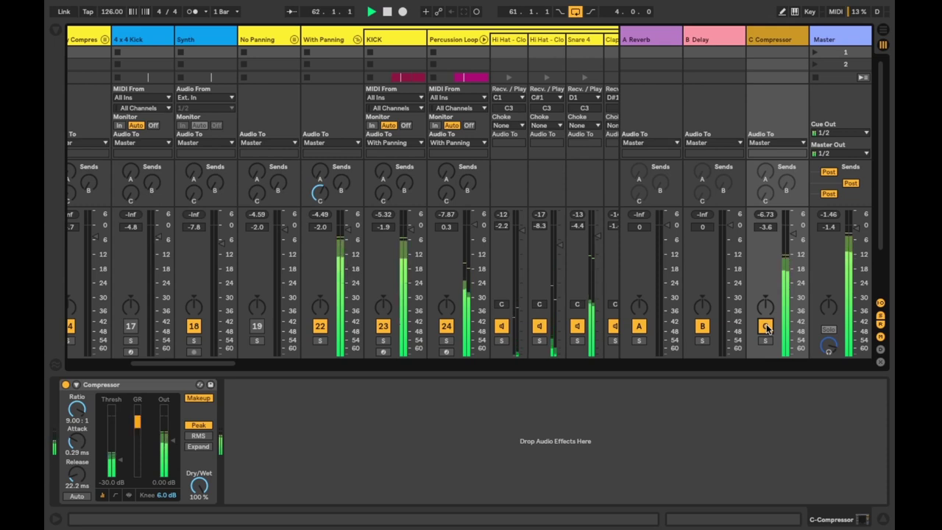
left_click(767, 326)
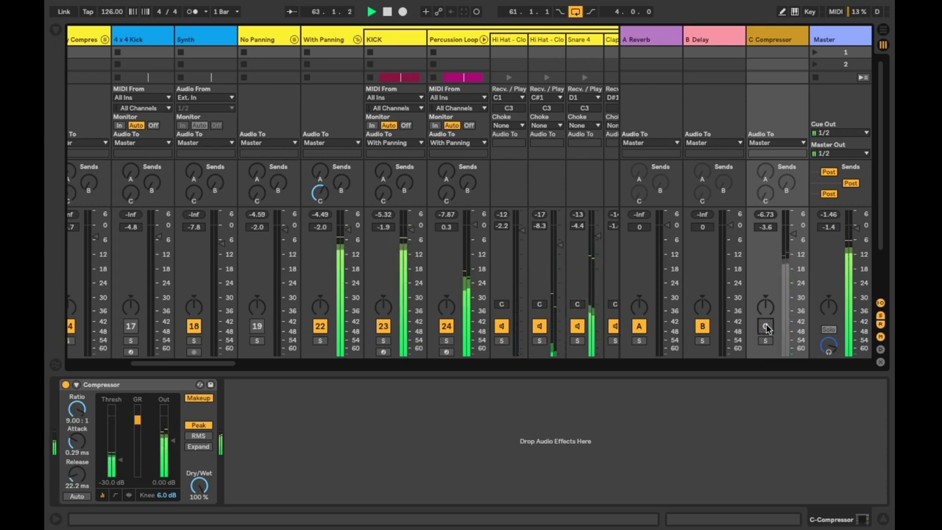
left_click(766, 326)
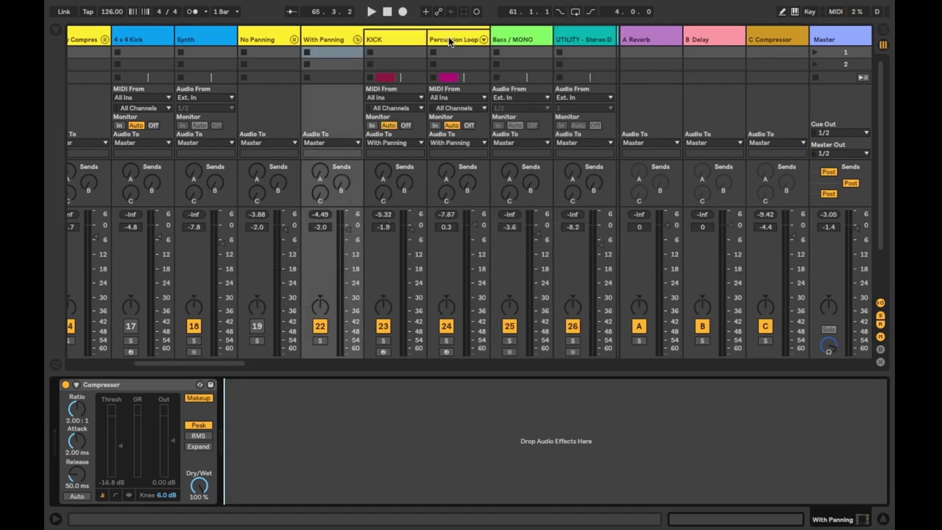
Show the Percussion Loop Drum Rack's chain list, chain I/O routing and return chains.
left_click(451, 41)
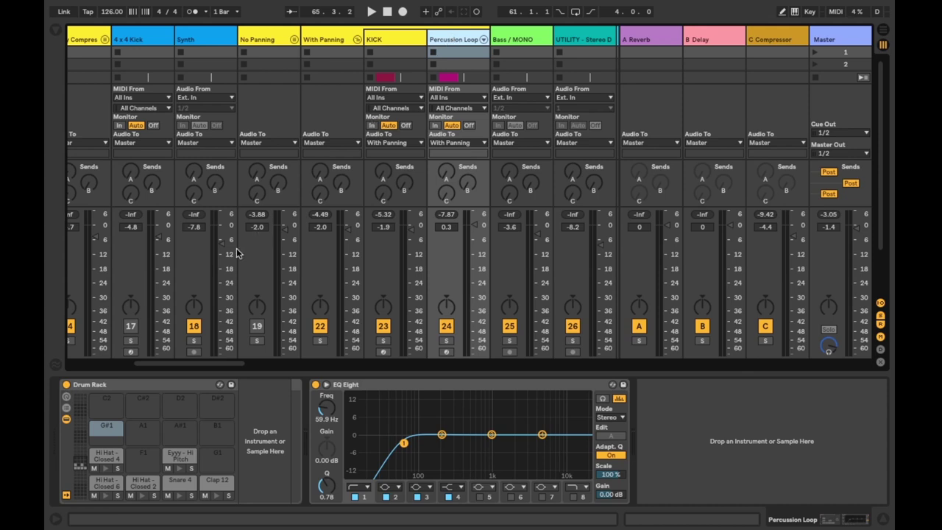
left_click(67, 409)
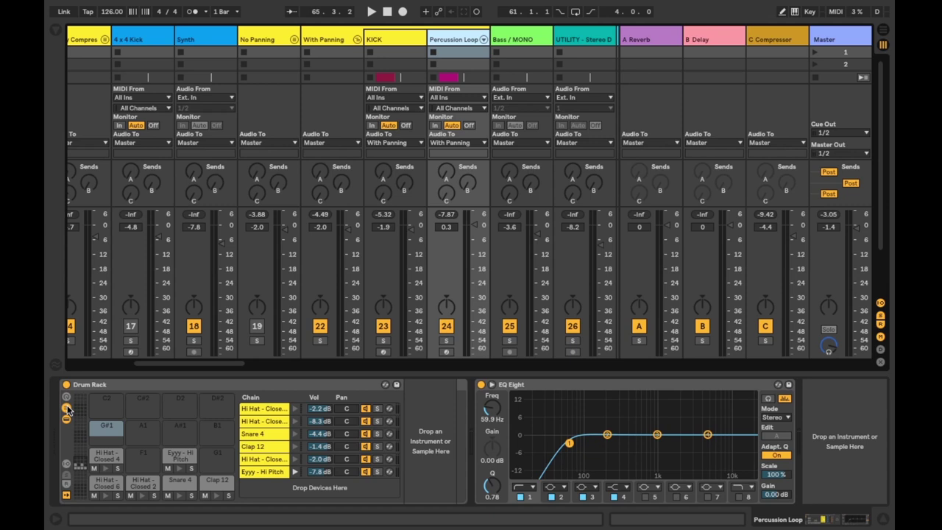
left_click(67, 465)
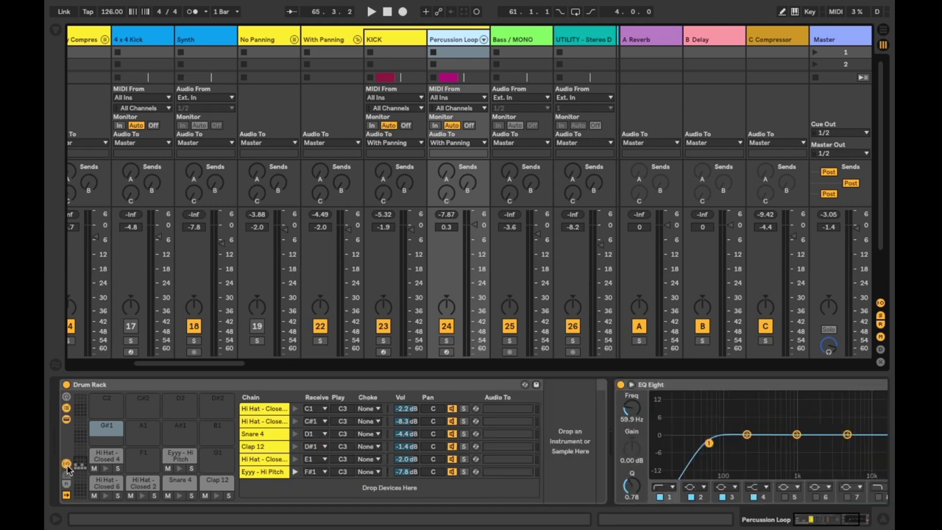
left_click(67, 486)
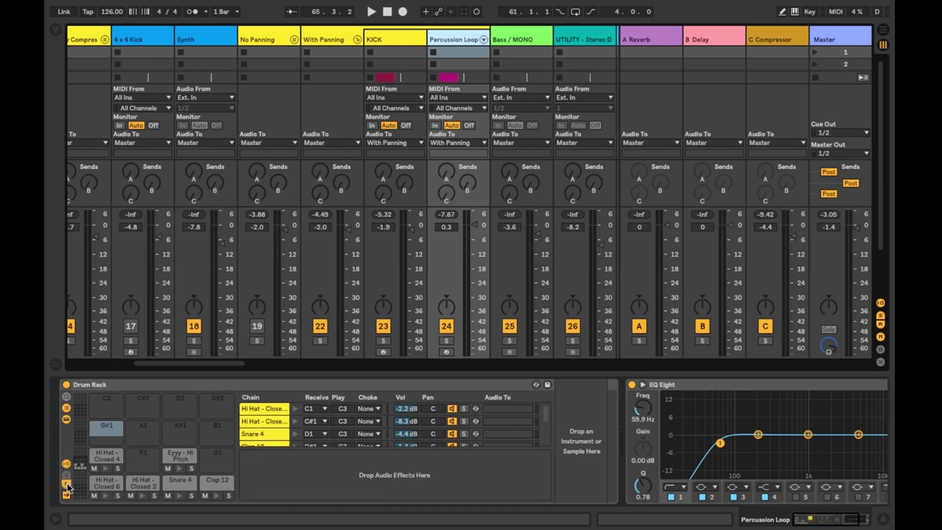
Create a Drum Rack return chain with Audio To set to C-Compressor, then unfold the rack's chains.
right_click(304, 477)
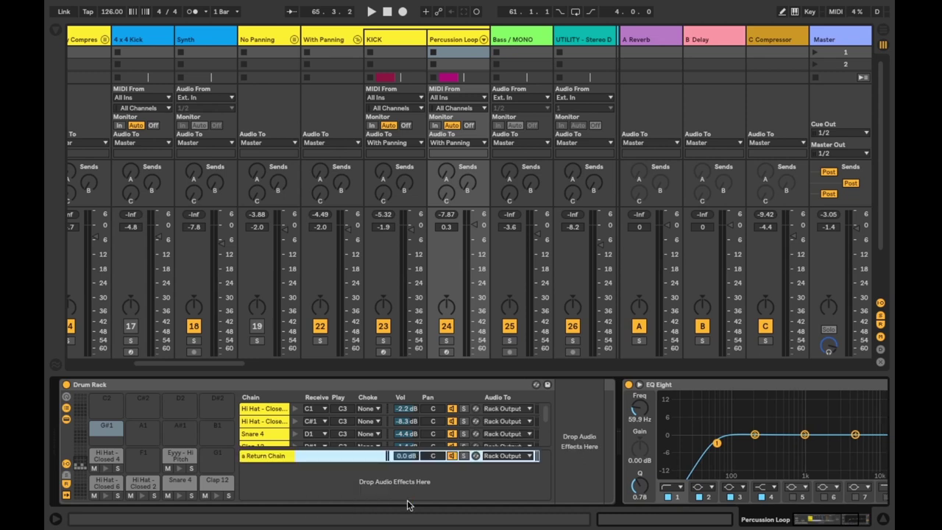
left_click(519, 455)
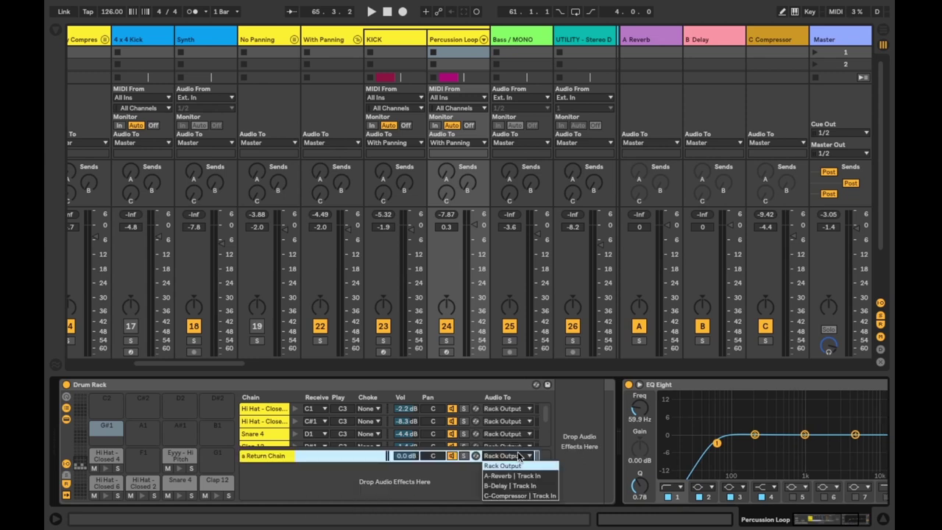
left_click(514, 496)
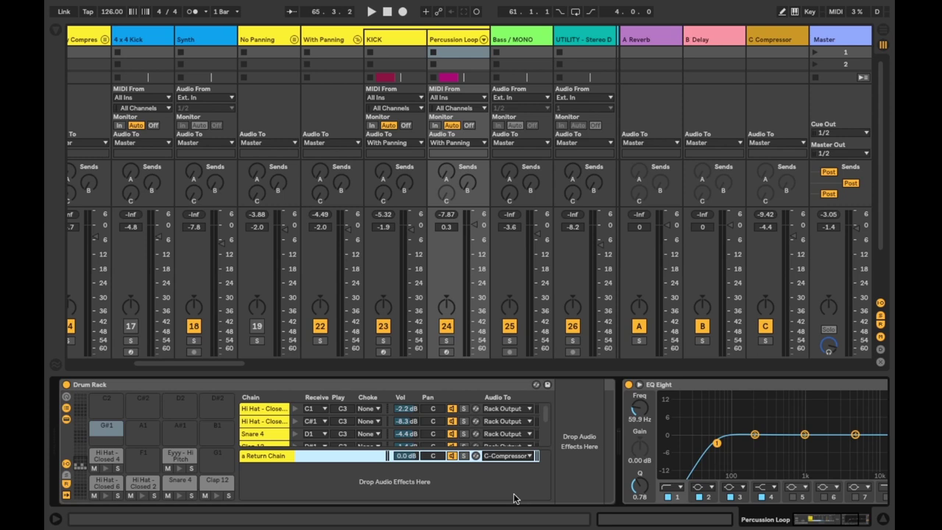
left_click(484, 40)
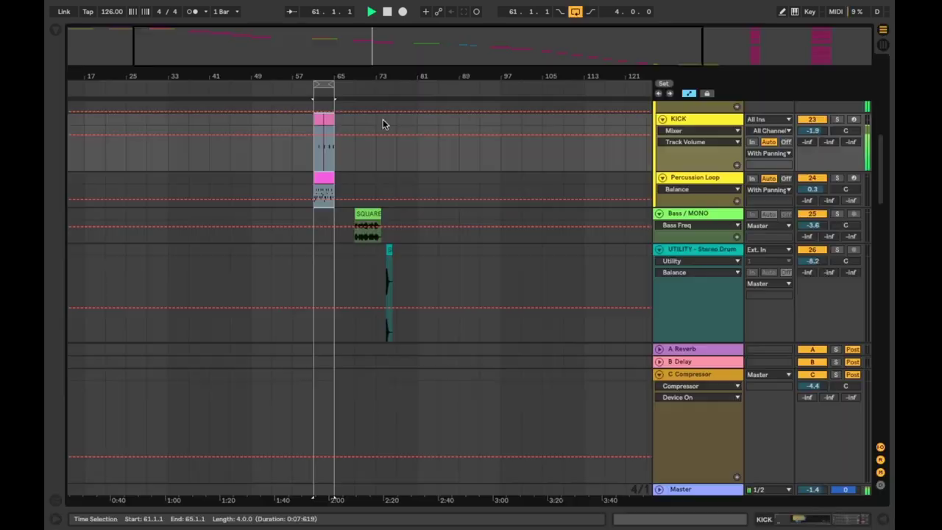
In Session view, set send A to -18.7 dB on Snare 4 and -6.0 dB on the E1 hi-hat.
key("Tab")
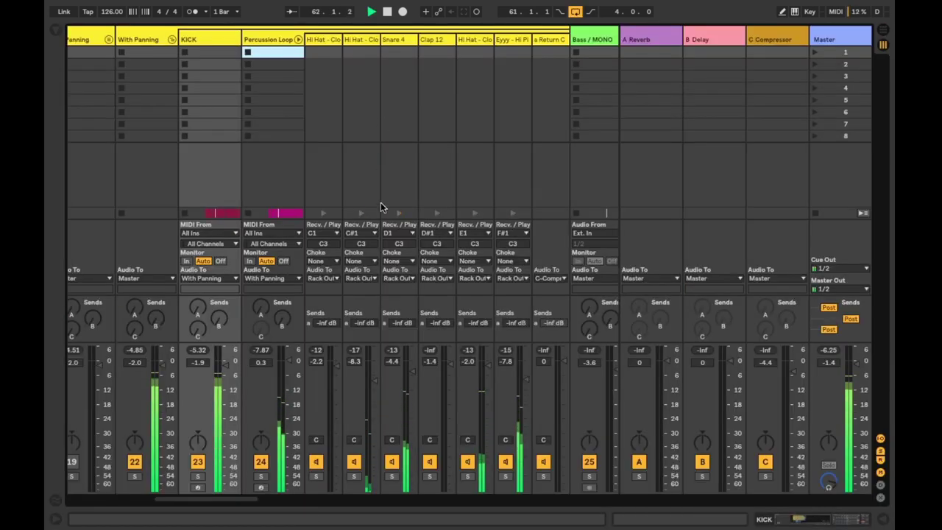
left_click_drag(409, 322, 409, 309)
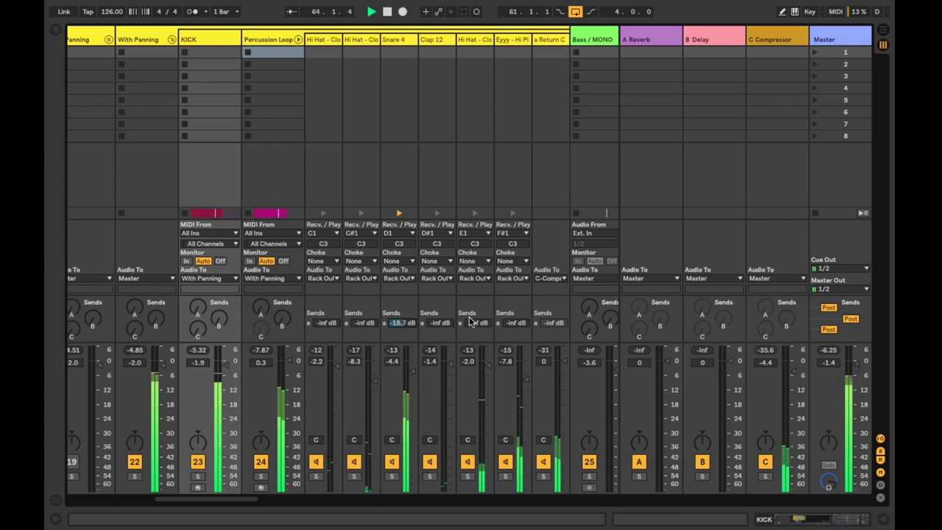
left_click_drag(472, 316, 472, 298)
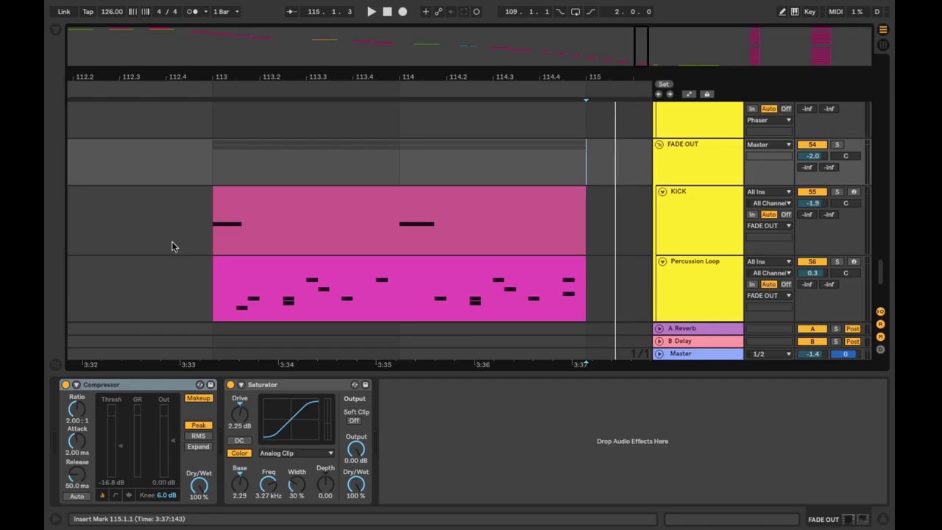
Draw a curved FADE OUT volume ramp from the clip start to -inf dB, then play it back.
key("a")
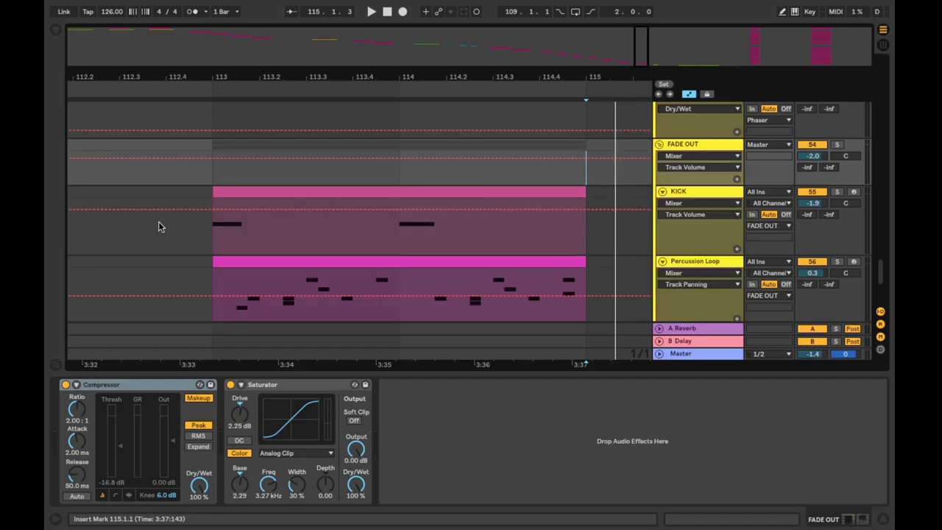
left_click(212, 159)
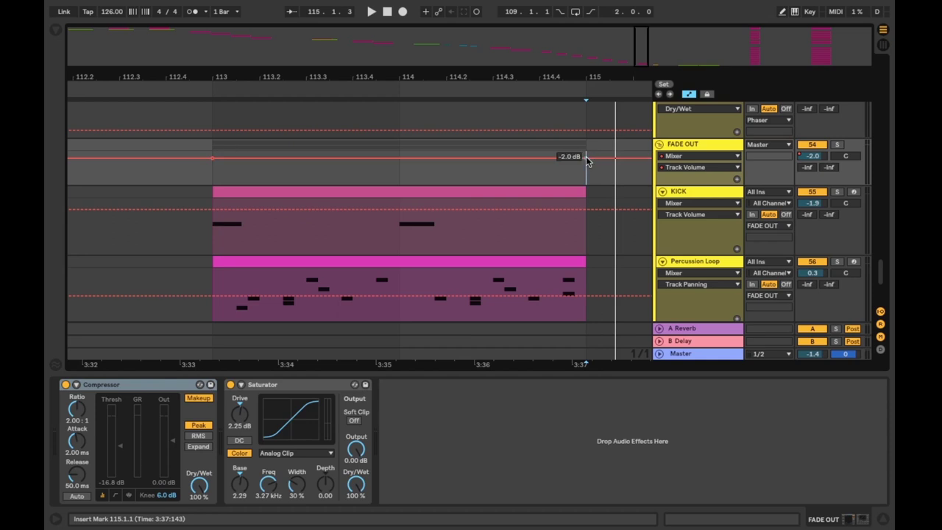
left_click_drag(587, 158, 587, 184)
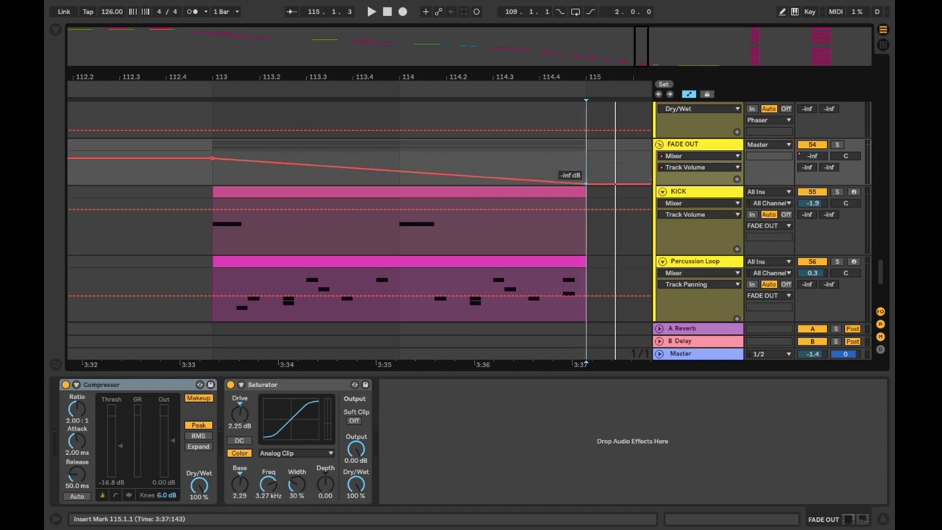
left_click(401, 174)
left_click_drag(401, 174, 465, 166)
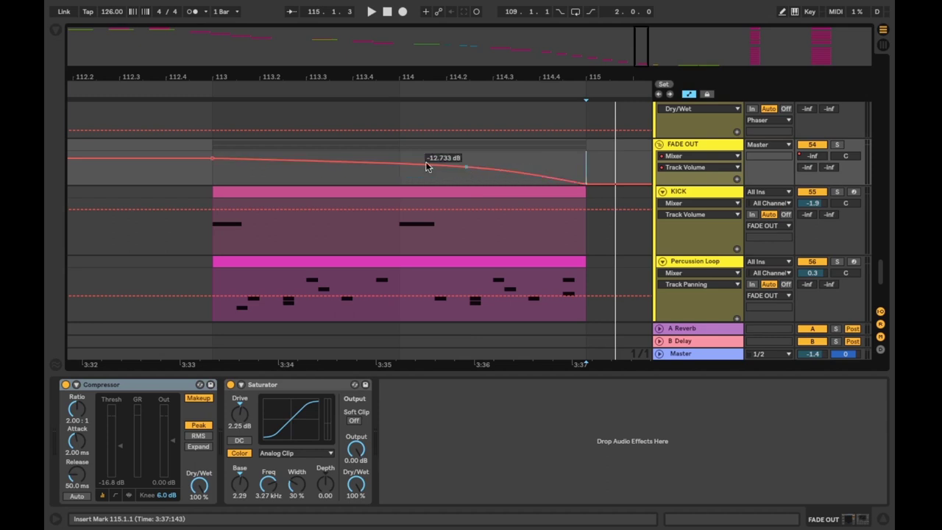
left_click(179, 87)
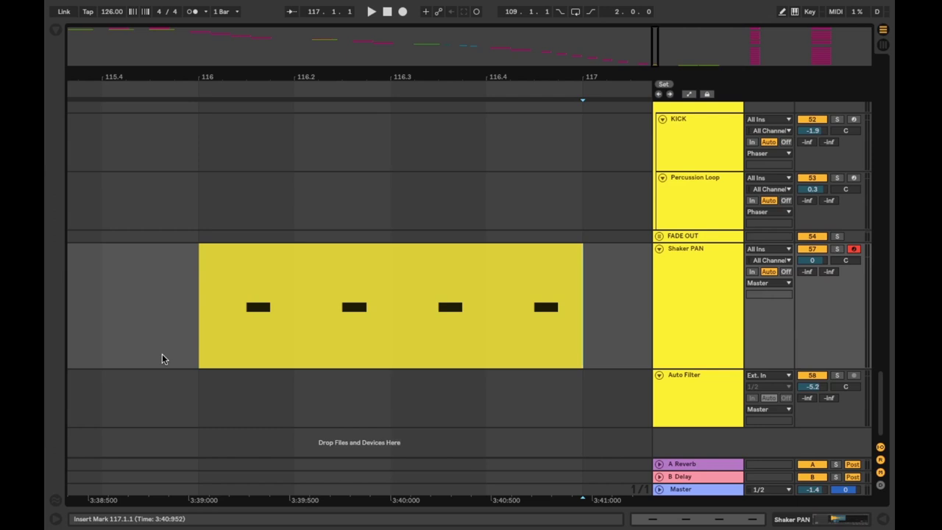
Add a Track Panning automation lane for Shaker PAN and pan its first hit to 33L.
key("a")
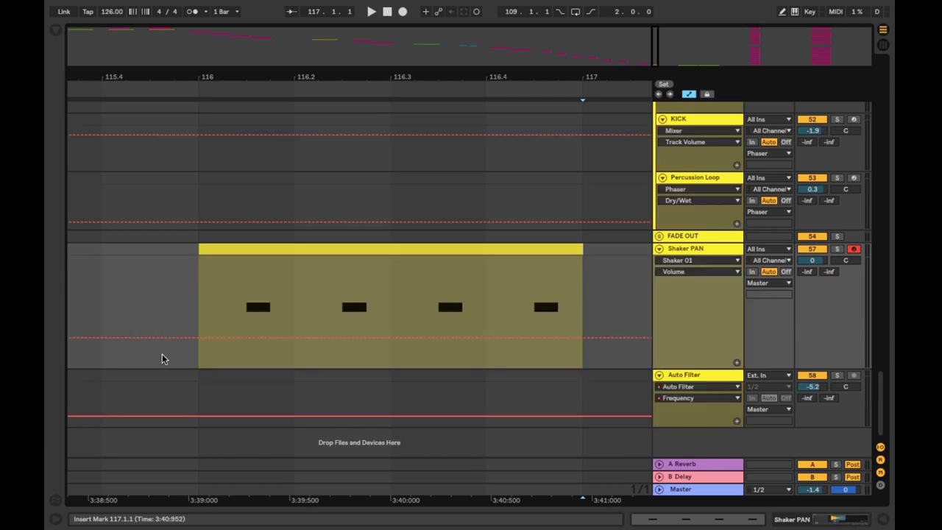
left_click(686, 260)
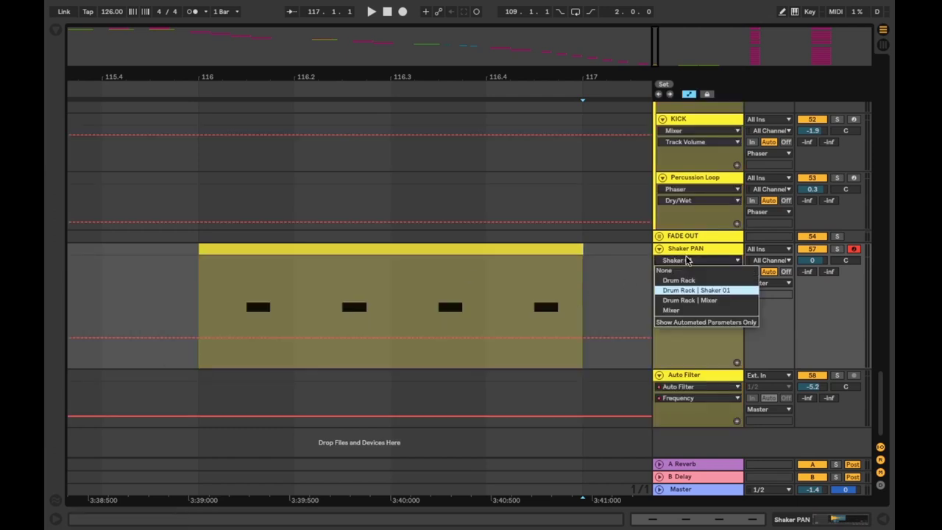
left_click(672, 312)
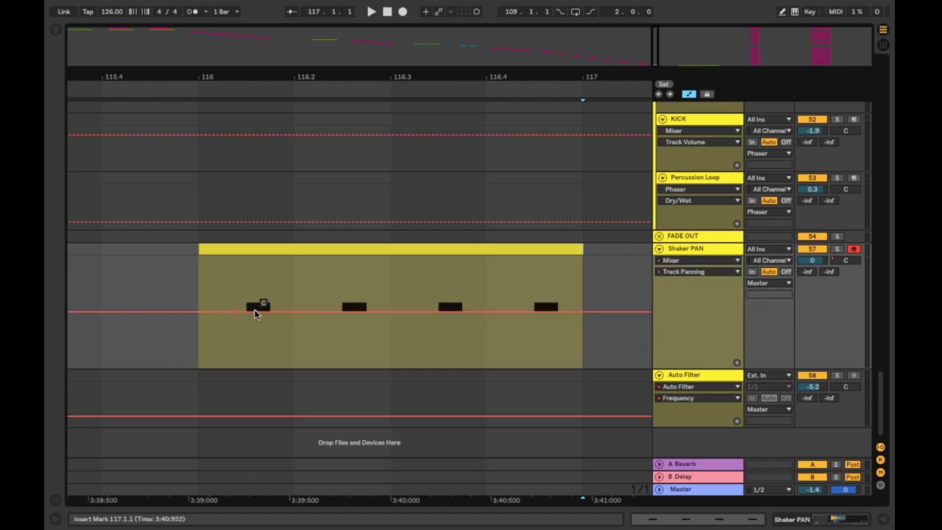
left_click_drag(254, 309, 255, 349)
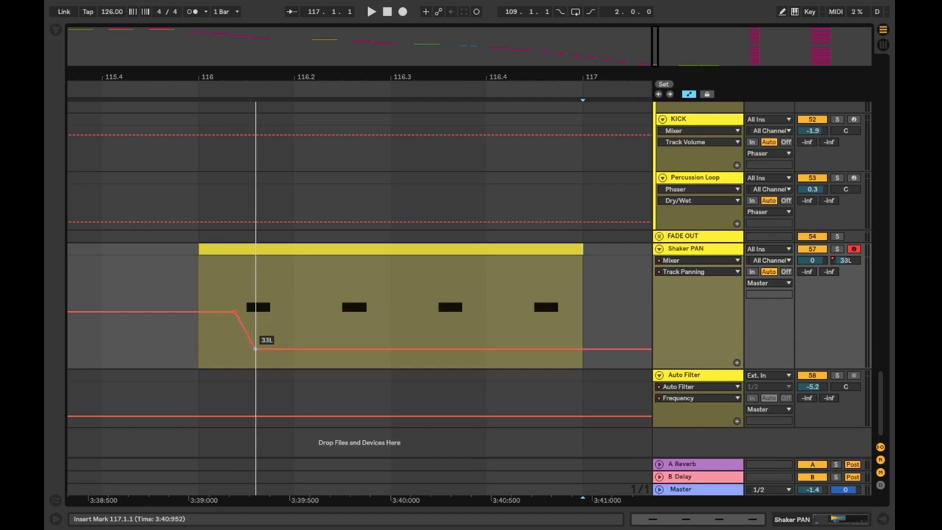
With a 1/16 grid, zig-zag the panning down and up, ending at 38R, and play it.
right_click(186, 348)
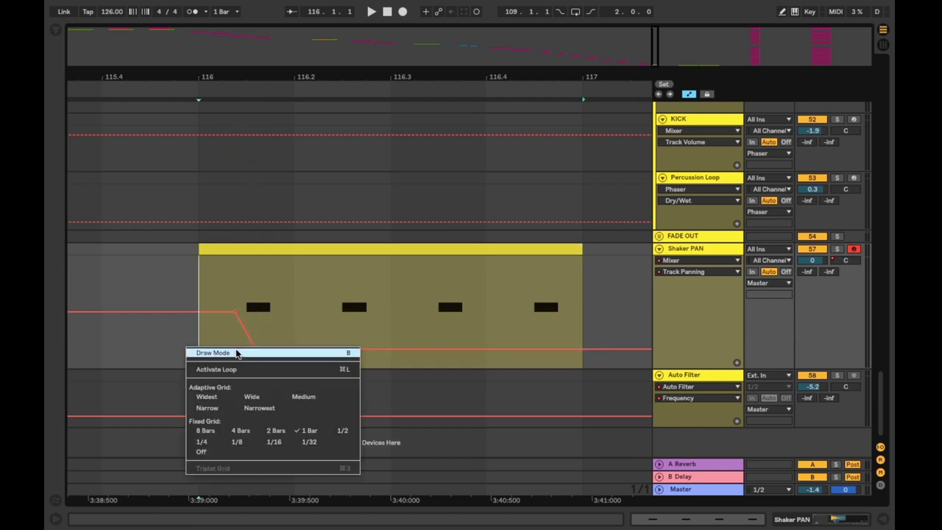
left_click(274, 442)
left_click_drag(255, 348, 342, 273)
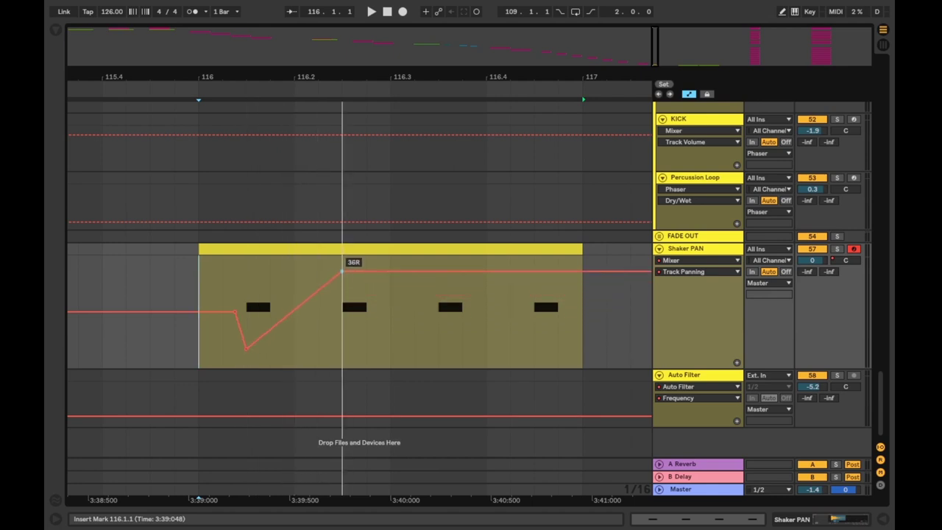
left_click_drag(257, 339, 267, 345)
left_click_drag(353, 272, 366, 272)
left_click_drag(453, 272, 466, 347)
left_click_drag(552, 347, 582, 271)
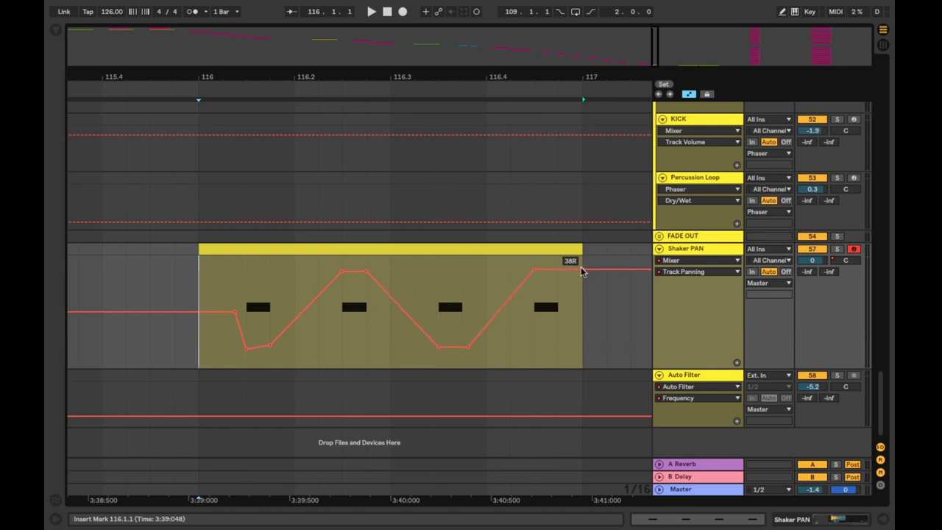
left_click(118, 86)
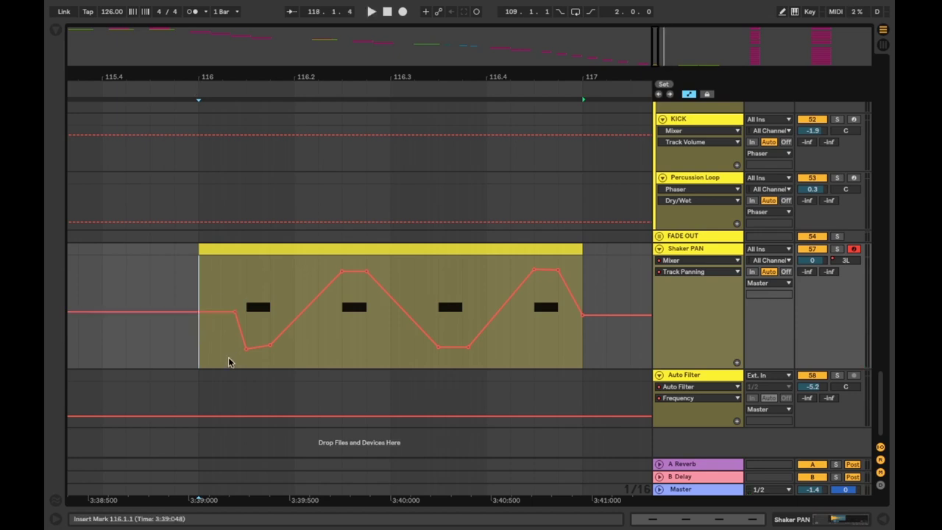
Soften the pan zig-zag, raising the first low point to 21L, and replay from bar 116.
left_click_drag(245, 348, 270, 331)
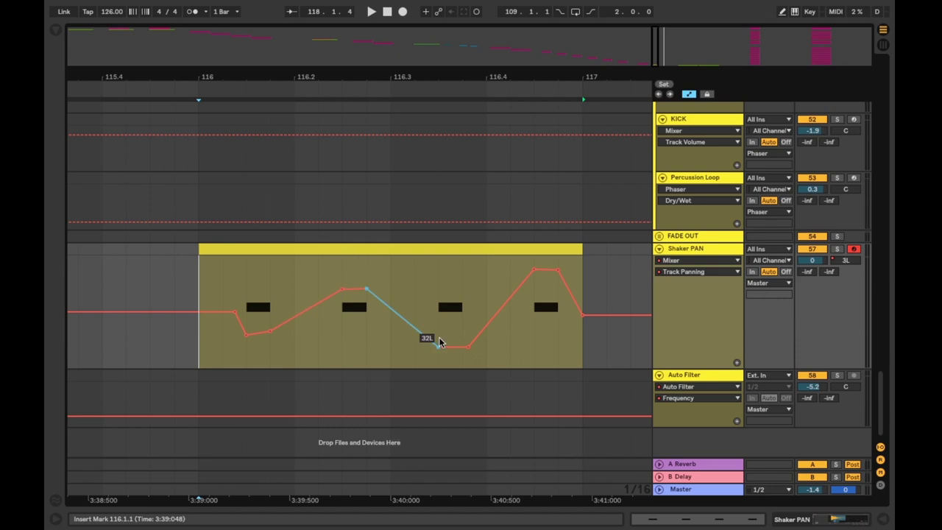
left_click_drag(465, 333, 557, 282)
left_click(221, 86)
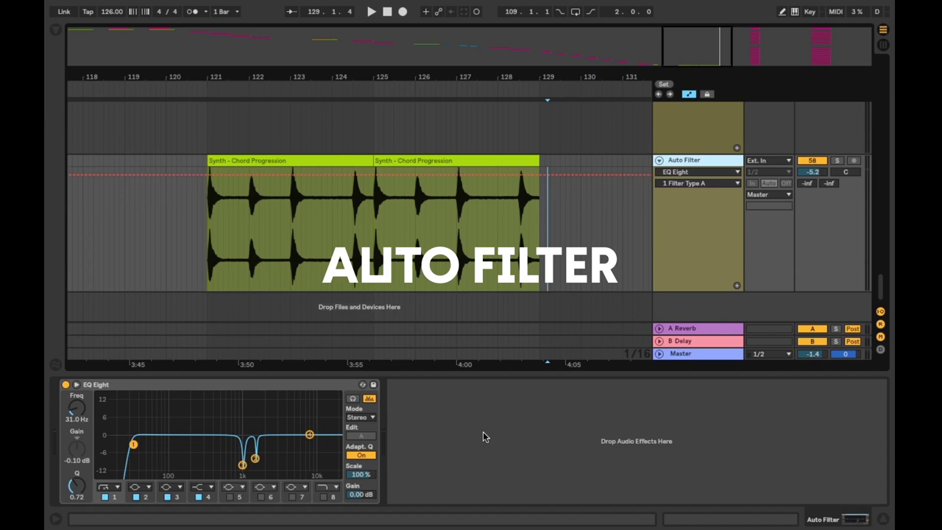
Choose Auto Filter Frequency as the automated parameter.
right_click(482, 435)
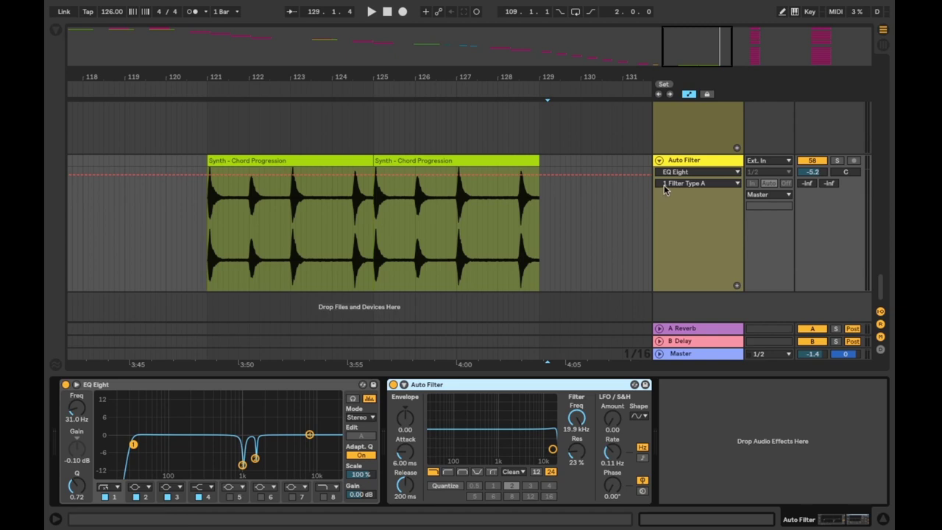
left_click(683, 173)
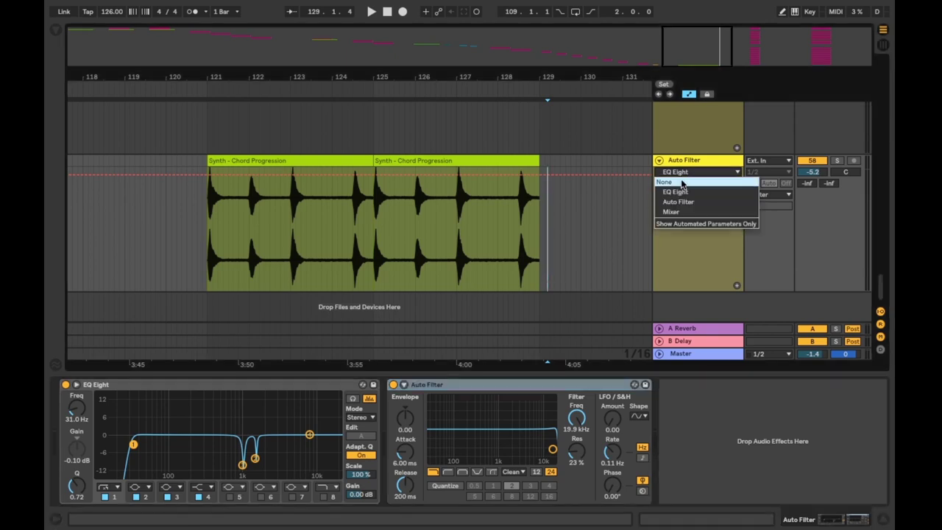
left_click(683, 201)
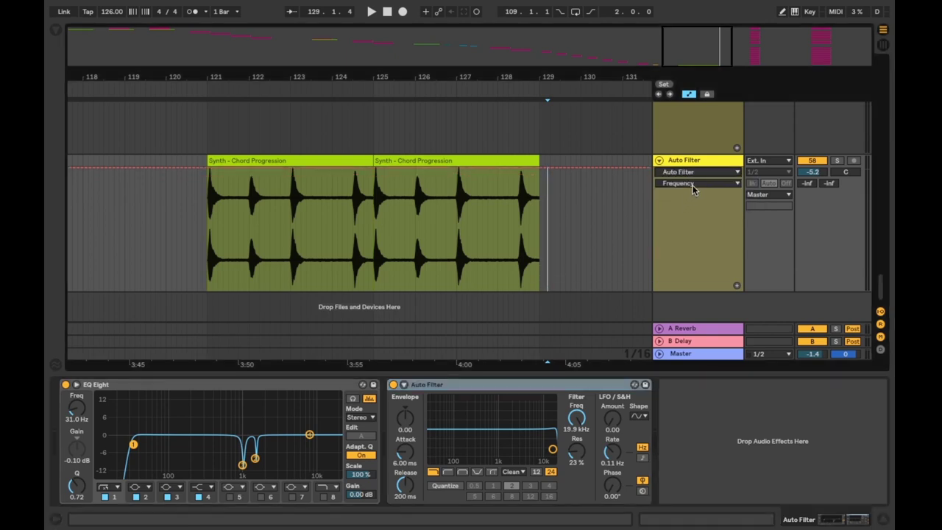
left_click(693, 184)
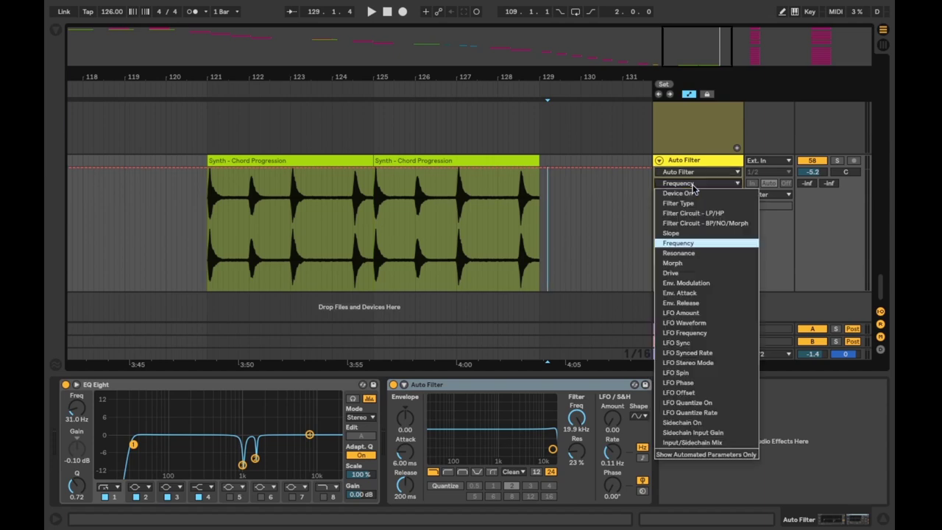
left_click(691, 242)
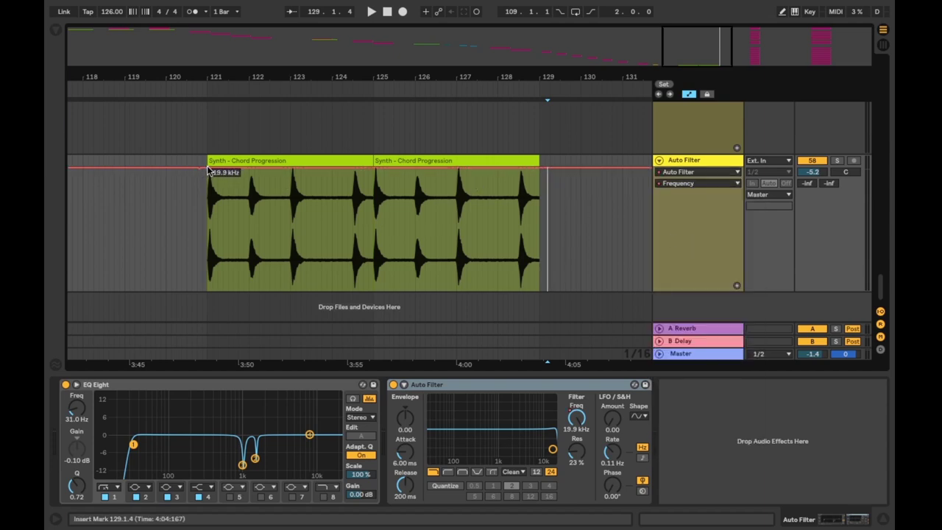
Drop the filter frequency at the clip start, ramp it curved back to 19.9 kHz.
left_click_drag(208, 171, 209, 257)
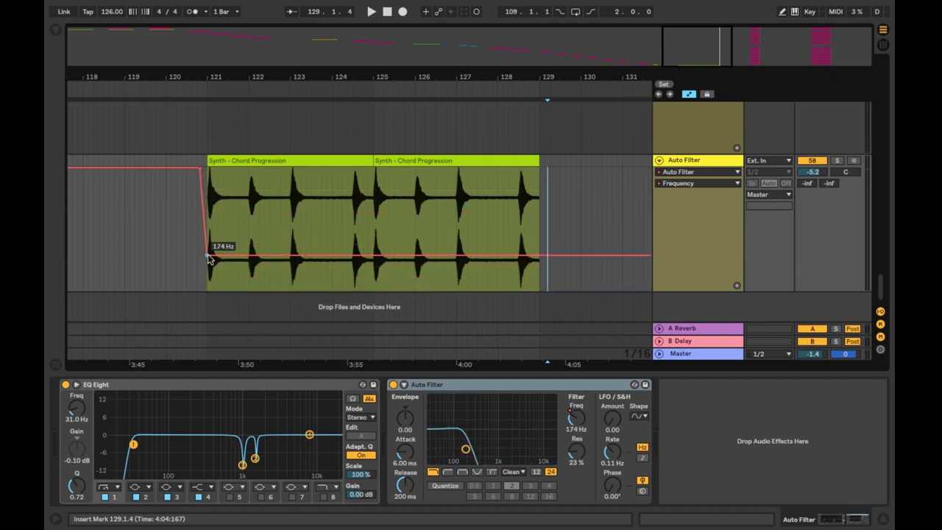
left_click_drag(287, 256, 480, 175)
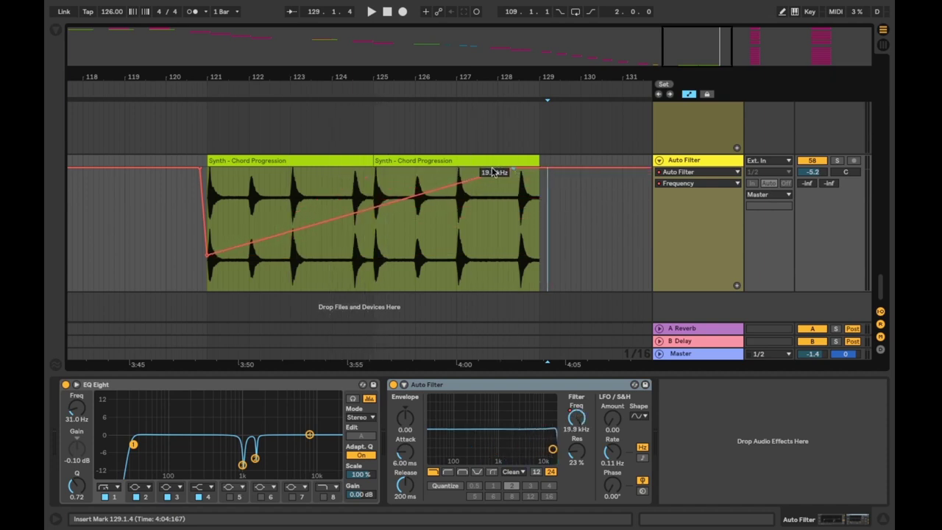
left_click(150, 88)
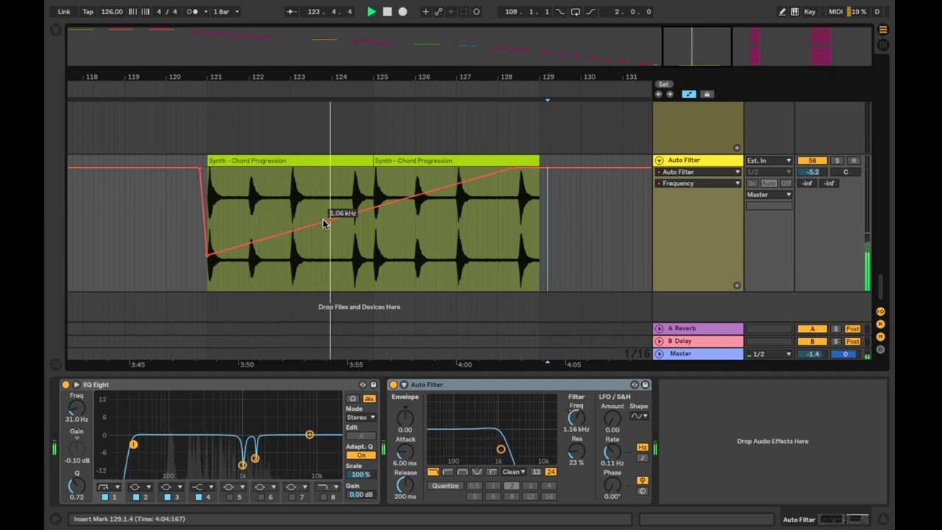
left_click_drag(324, 223, 370, 190)
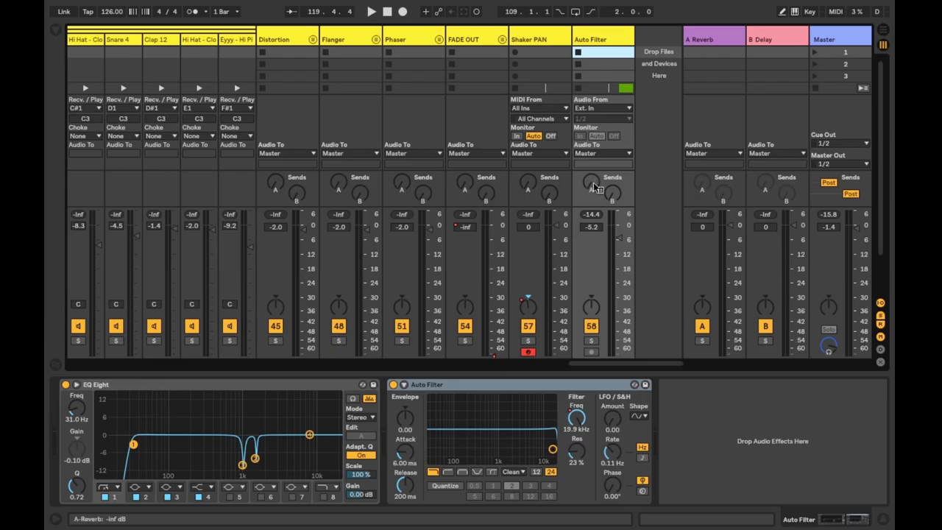
Show the A-Reverb send lane and draw a rise from clip start, two dips, ending fully up.
right_click(593, 184)
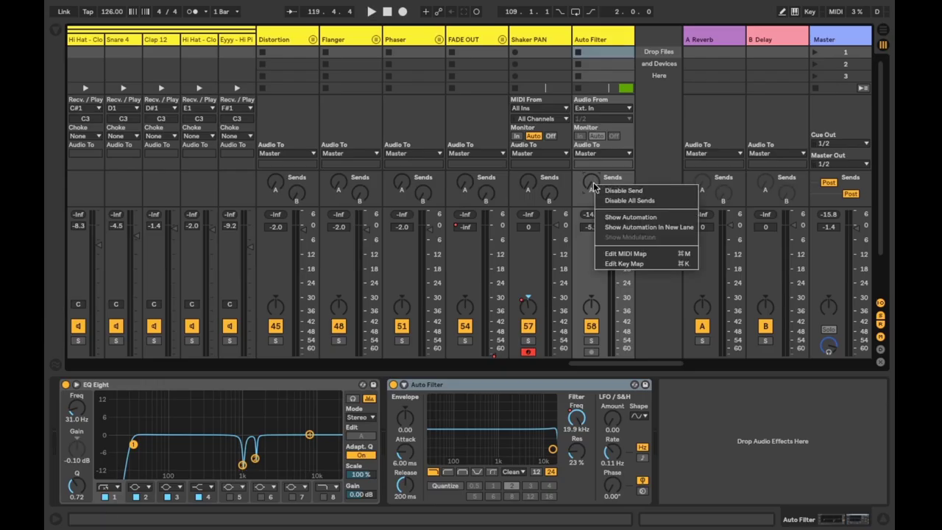
left_click(622, 218)
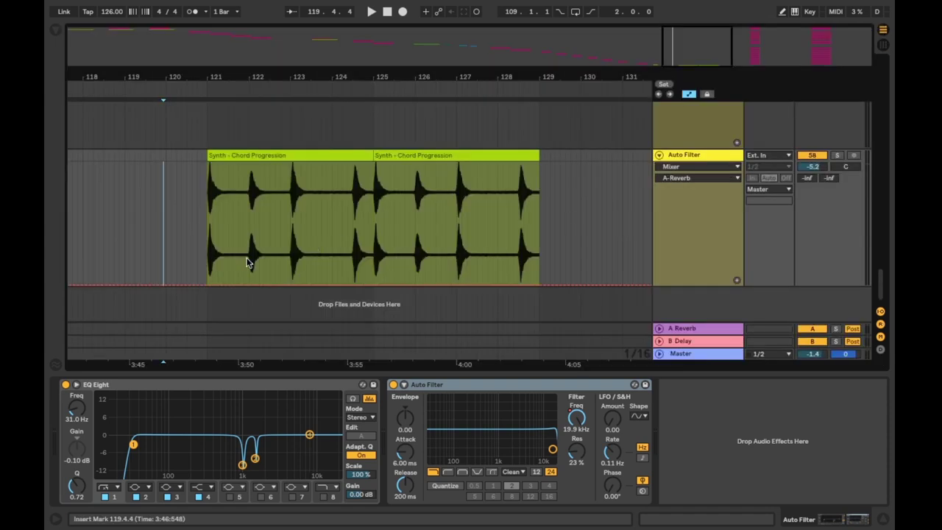
left_click_drag(248, 284, 289, 185)
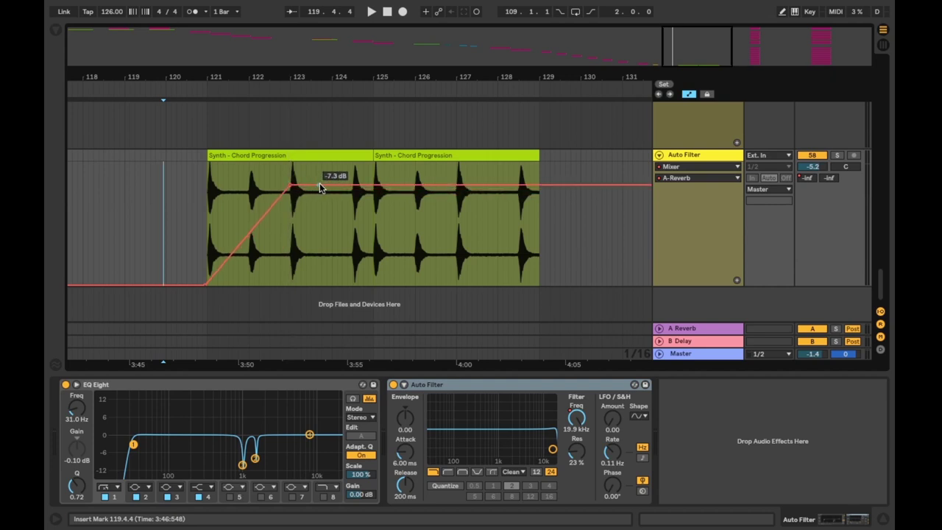
left_click(320, 185)
left_click(350, 250)
left_click(373, 195)
left_click(405, 195)
left_click(436, 228)
left_click(523, 190)
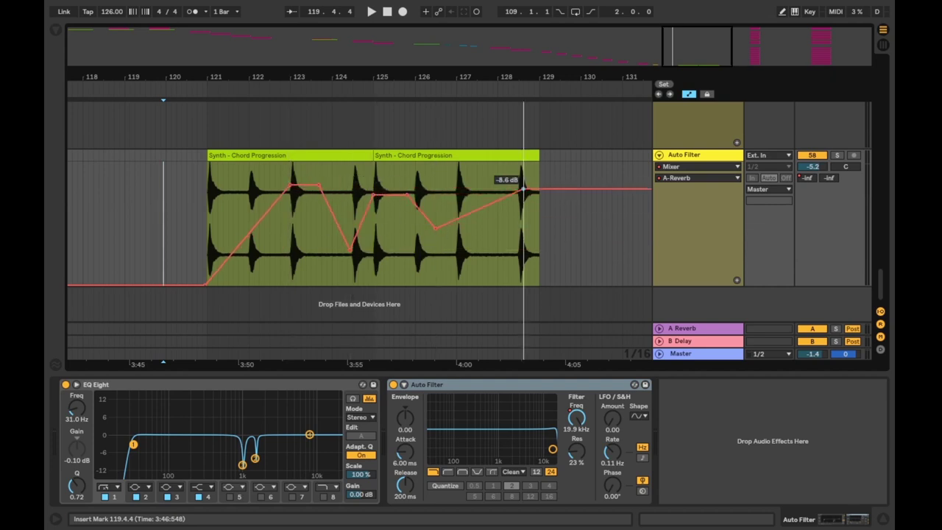
left_click_drag(523, 190, 519, 162)
Play back and lift the two send dips, the second to -15.3 dB.
key("space")
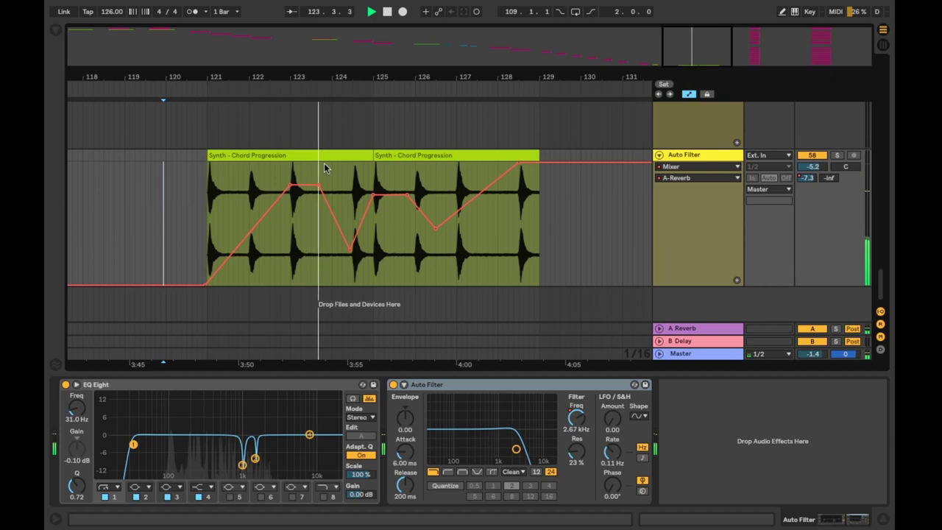
left_click_drag(354, 254, 418, 180)
left_click_drag(436, 229, 436, 207)
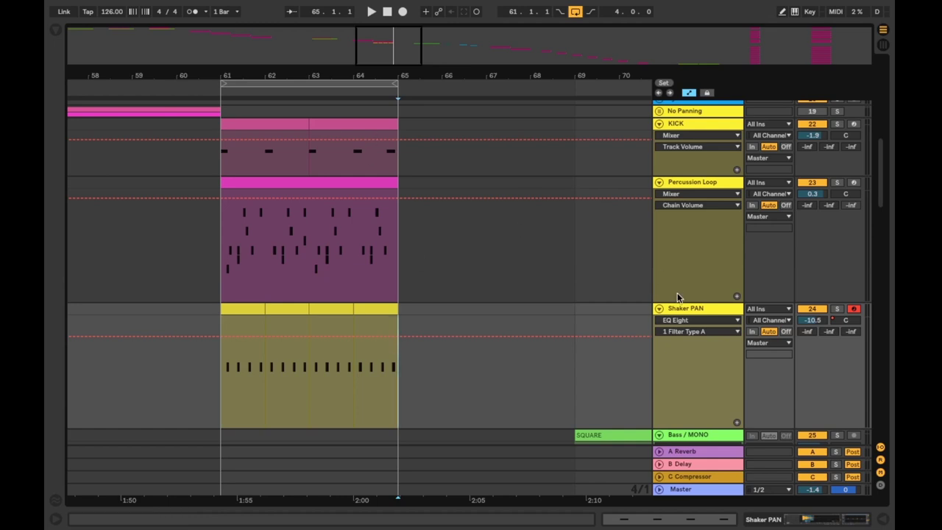
Select the Percussion Loop track to group it with Shaker PAN.
left_click(690, 186)
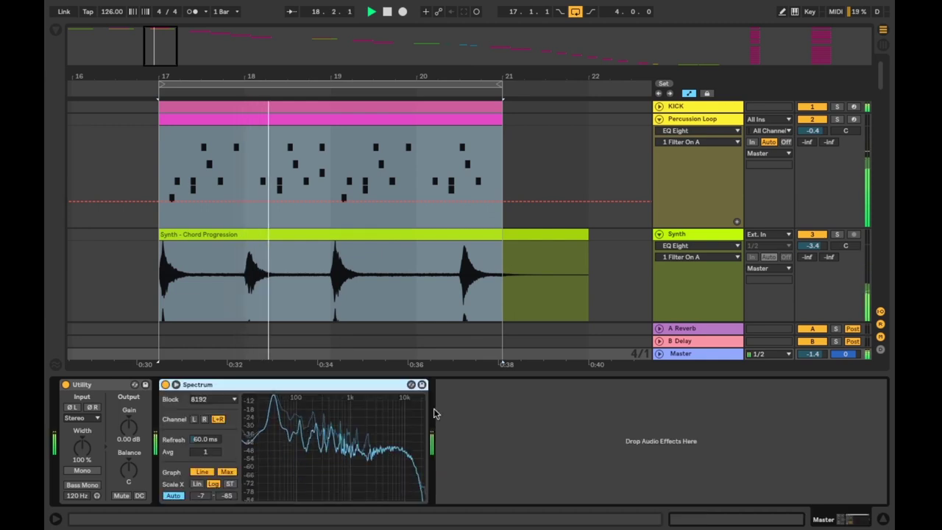
Set the master Spectrum's block size to 16384 and expand its graph.
left_click(209, 400)
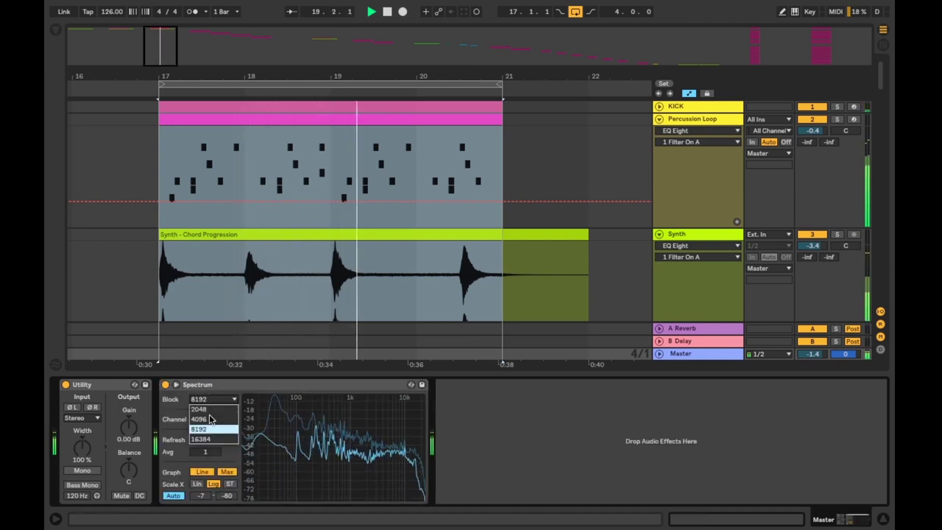
left_click(210, 425)
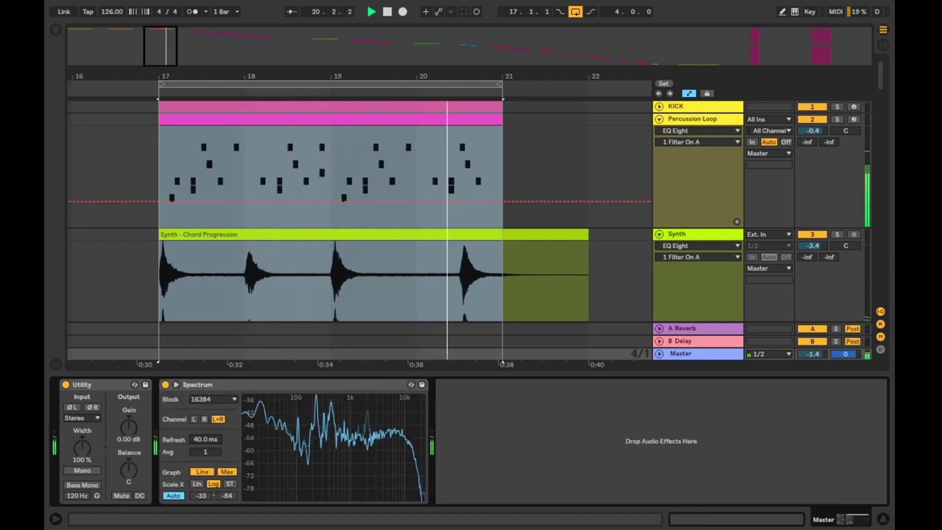
left_click(176, 385)
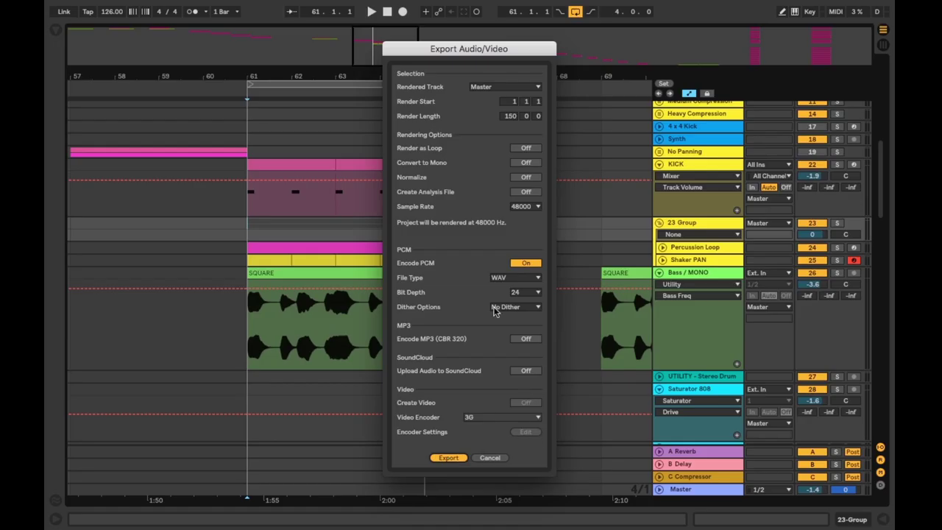
Render the Master export, then confirm the Audio In/Out Sample Rate stays at 48000.
key("Return")
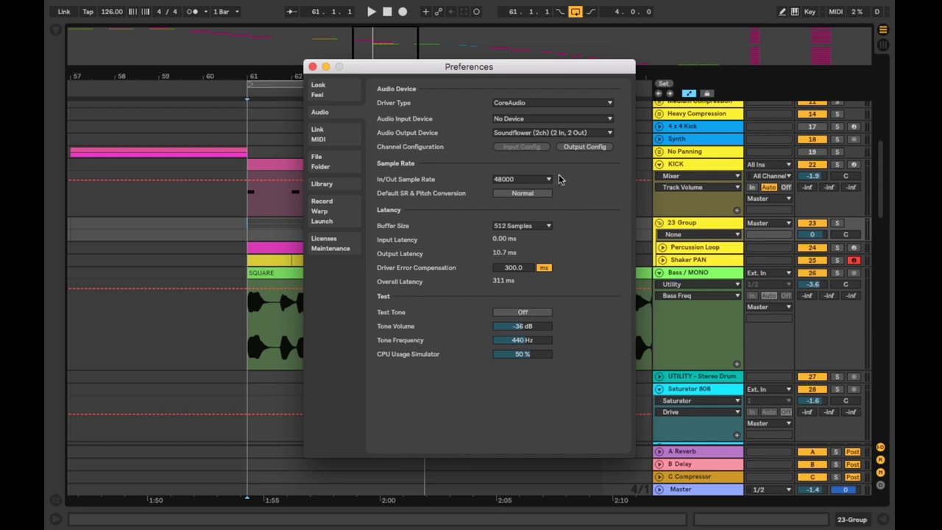
left_click(521, 181)
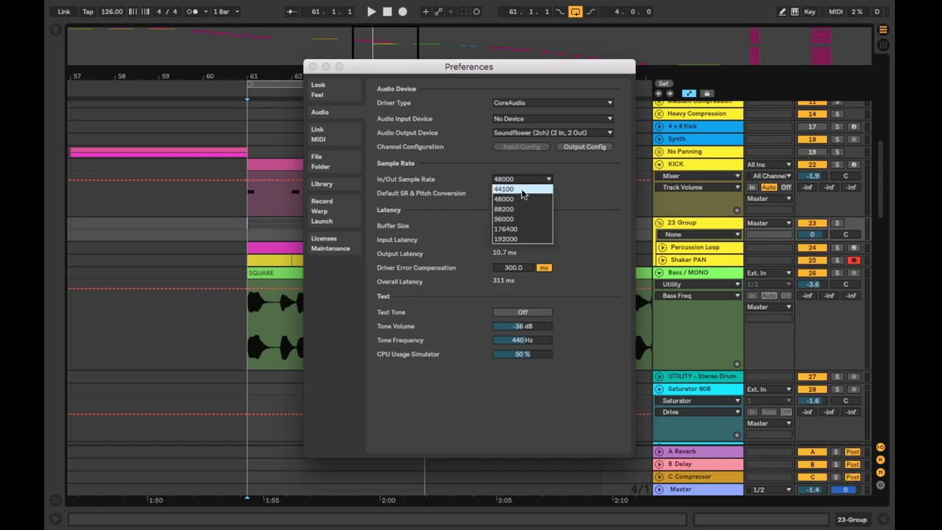
left_click(525, 208)
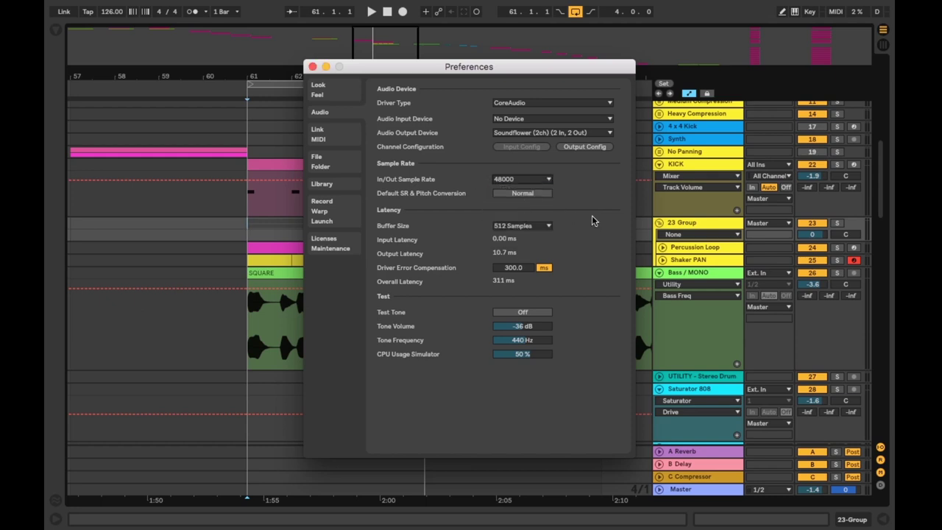